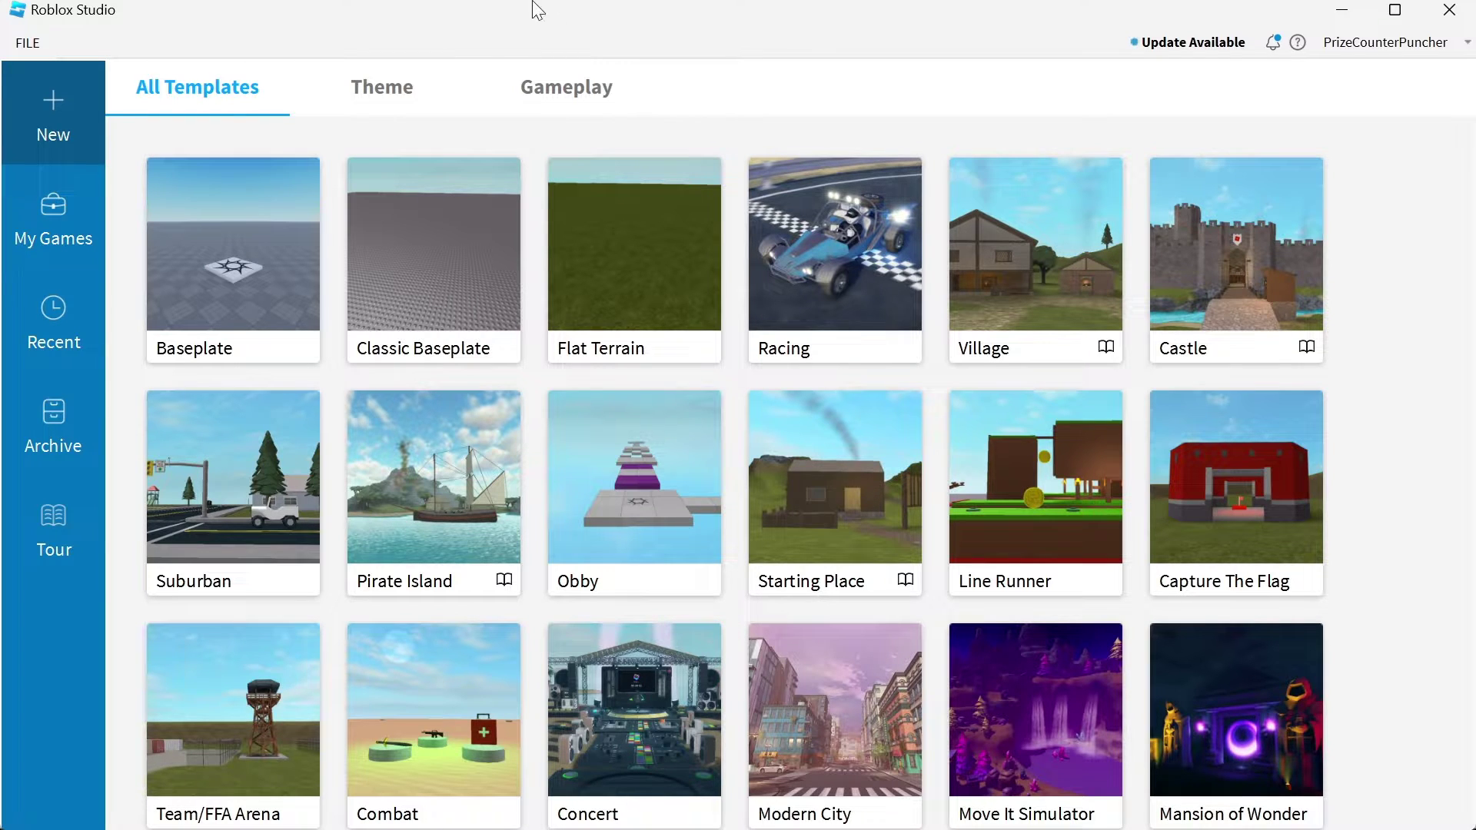
- Create a new place from the Classic Baseplate template
click(447, 244)
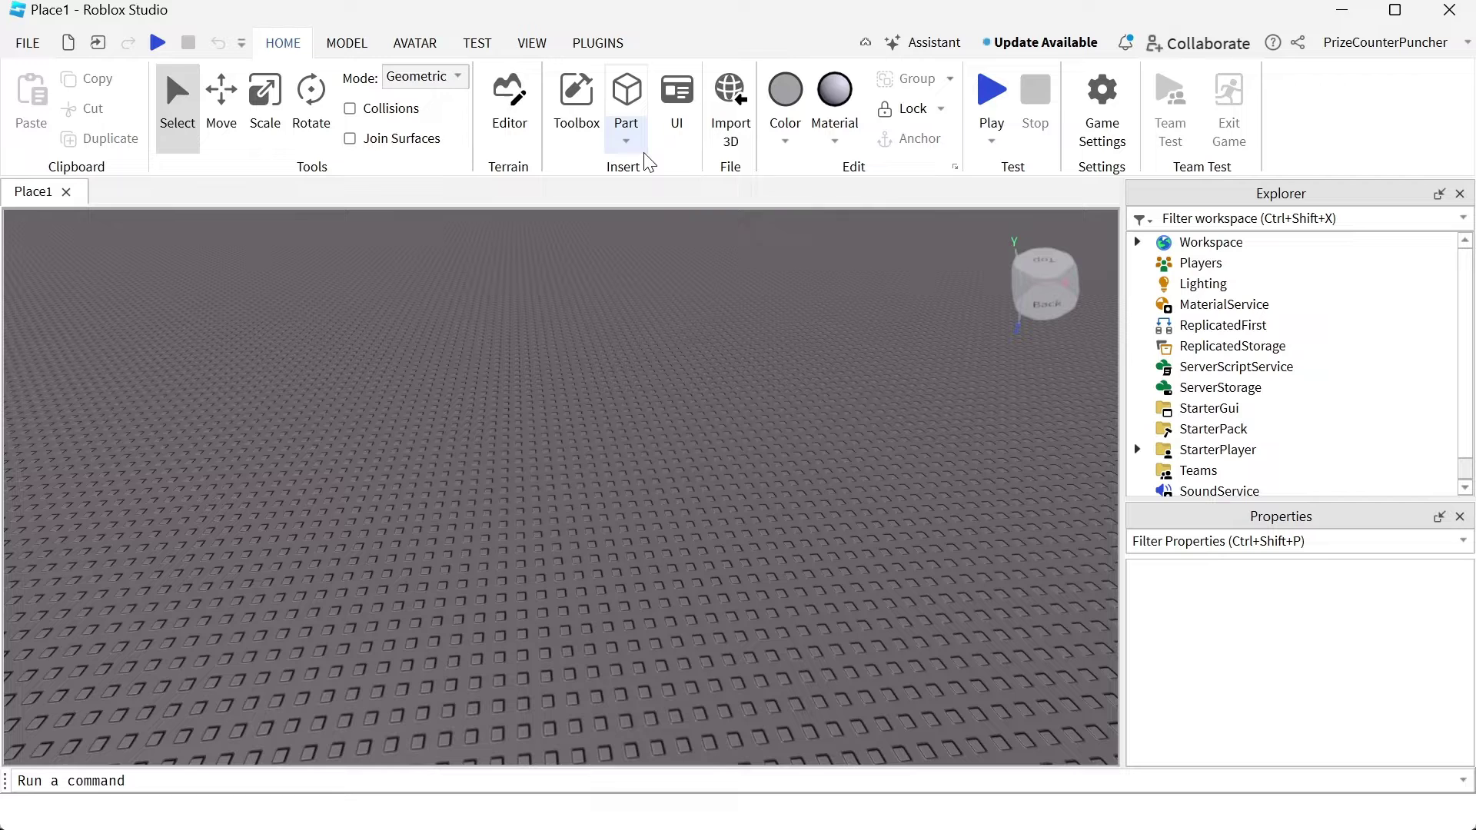
- Insert a block part and a sphere part, placing the sphere to the right of the block
click(626, 96)
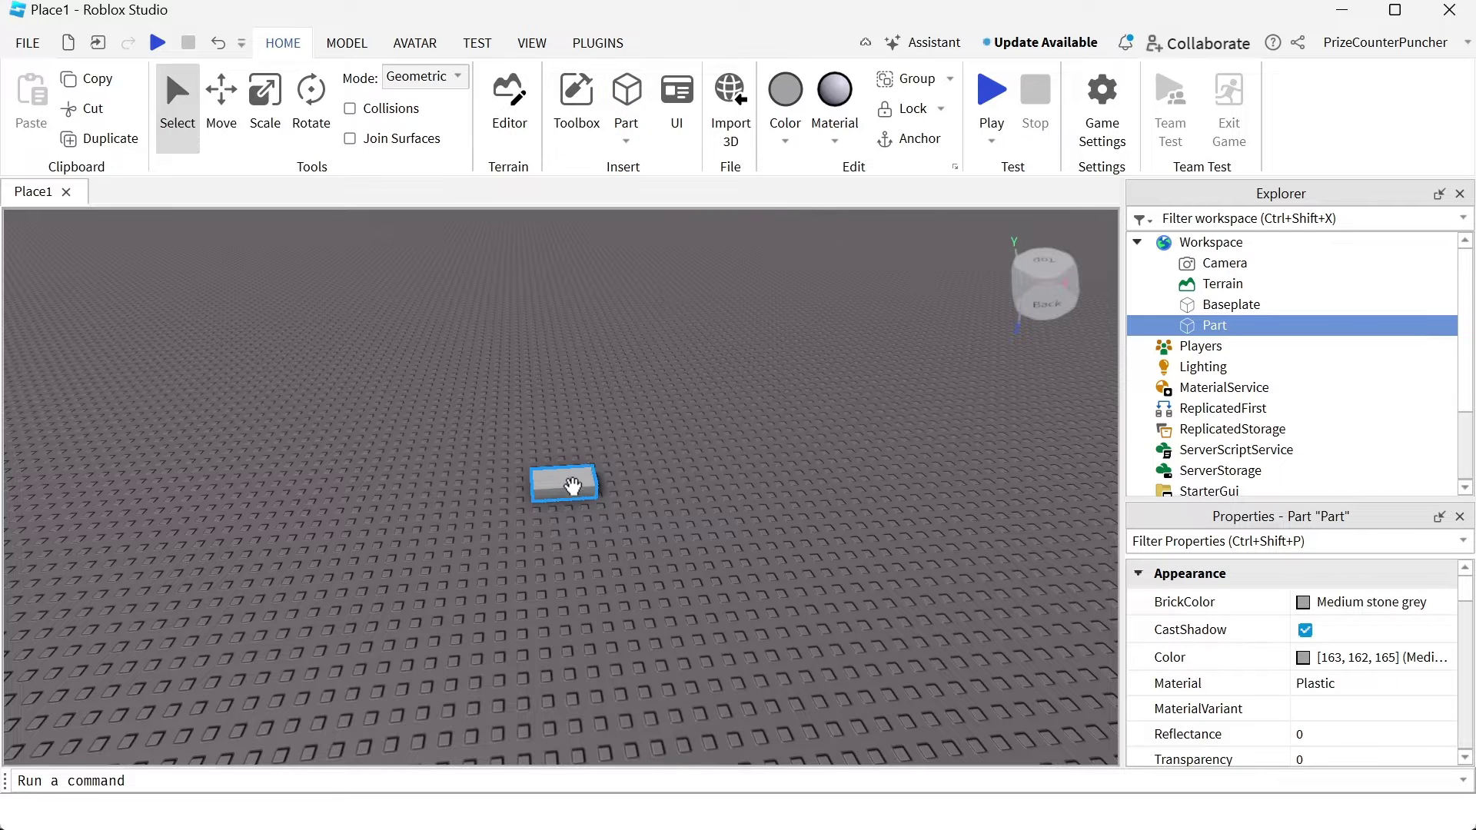
drag(572, 486, 411, 534)
click(634, 147)
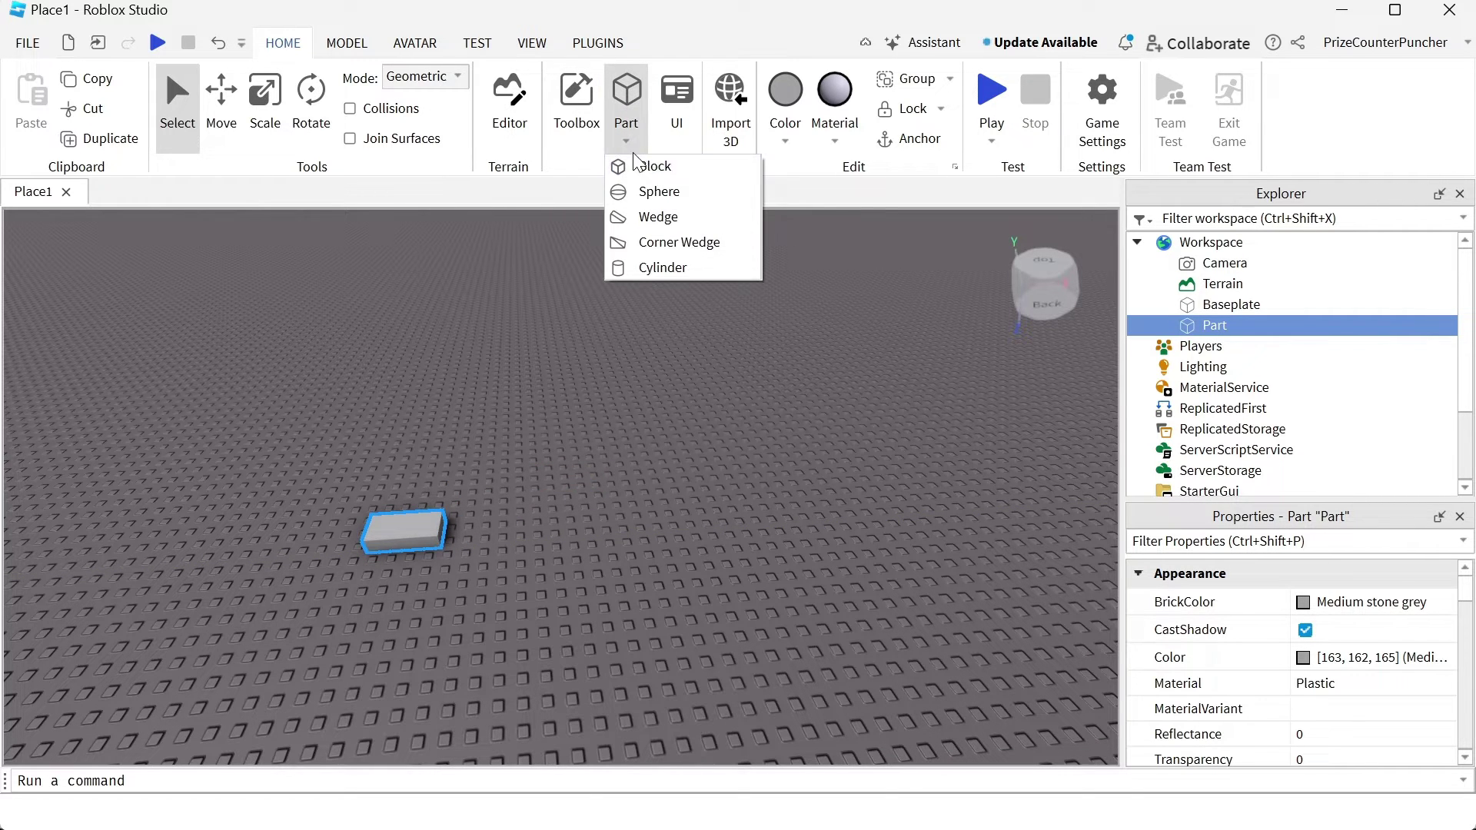
click(653, 191)
drag(607, 462, 738, 558)
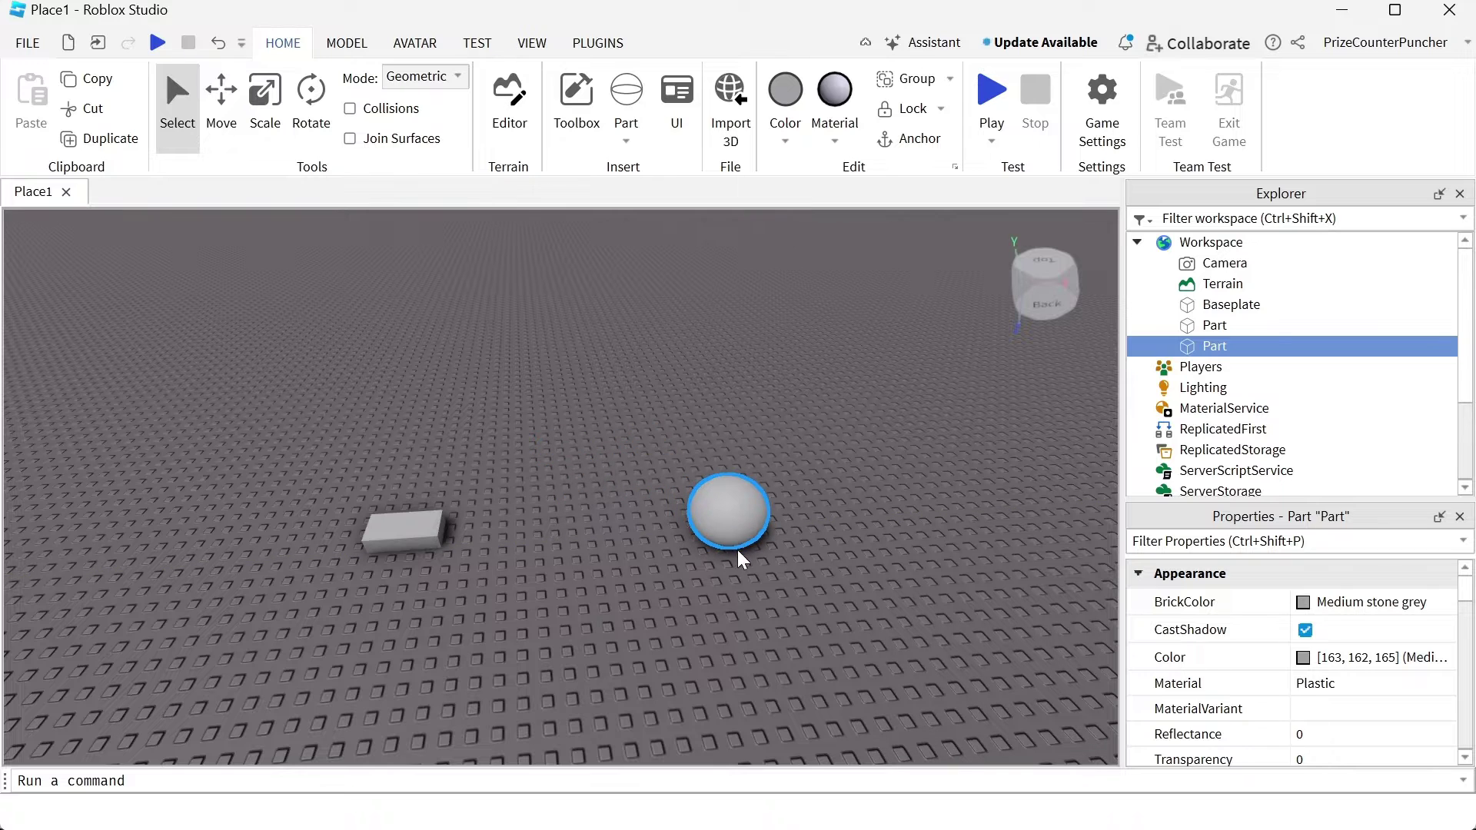
- Scale up the sphere, then stretch the block into a large flat slab
click(269, 131)
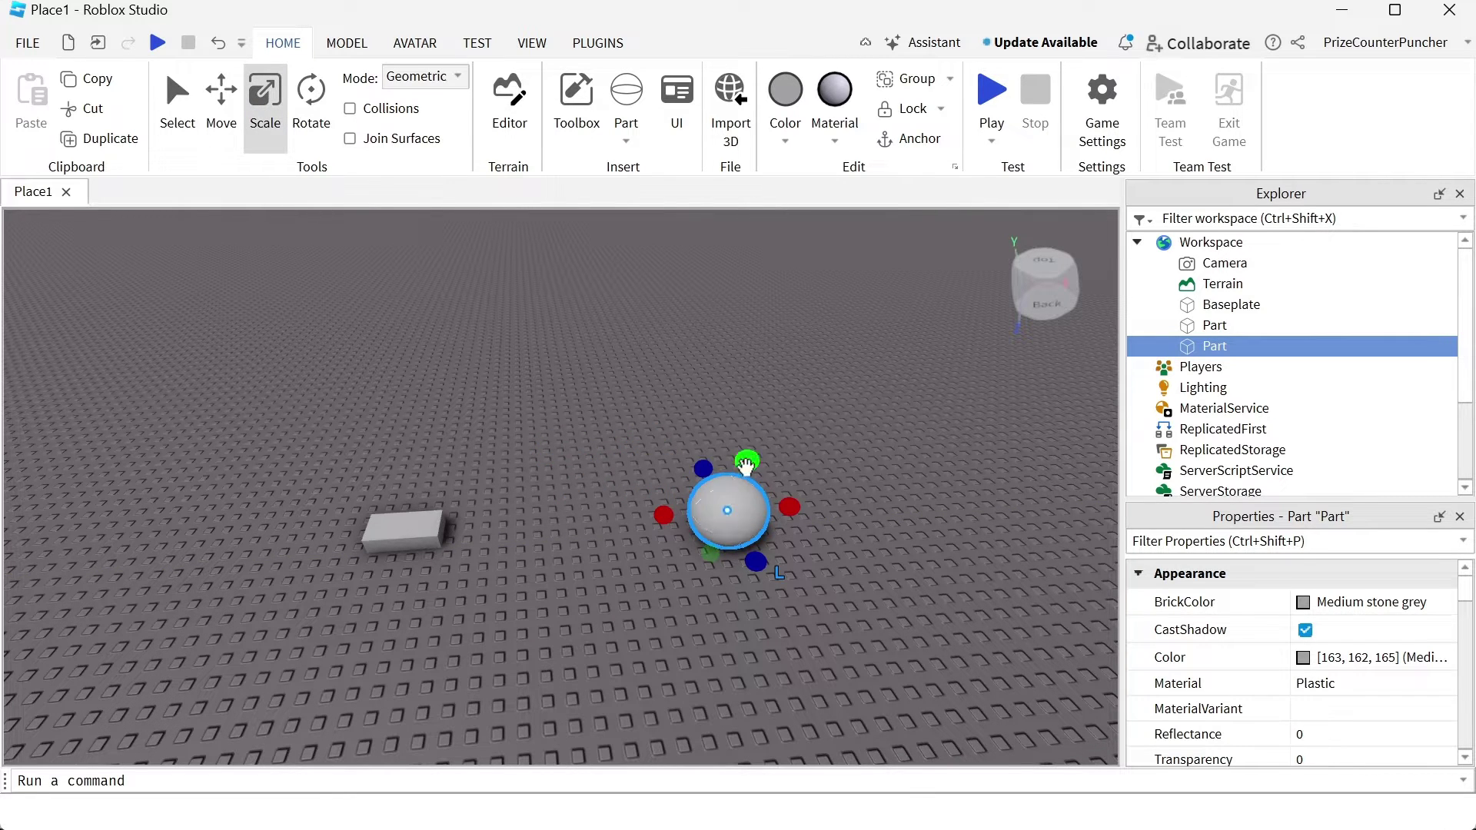
drag(745, 465, 813, 428)
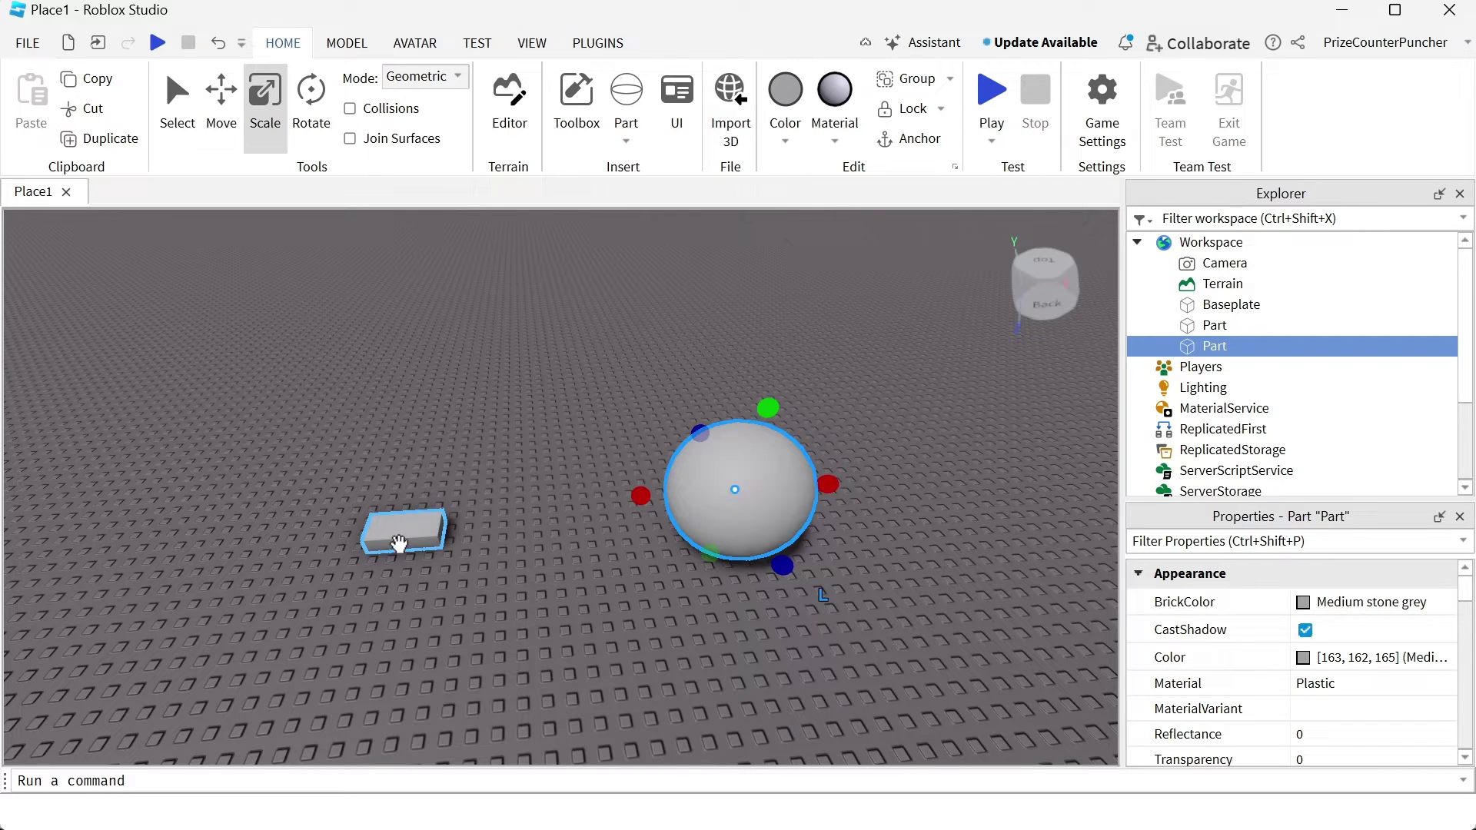
click(399, 543)
drag(361, 532, 276, 533)
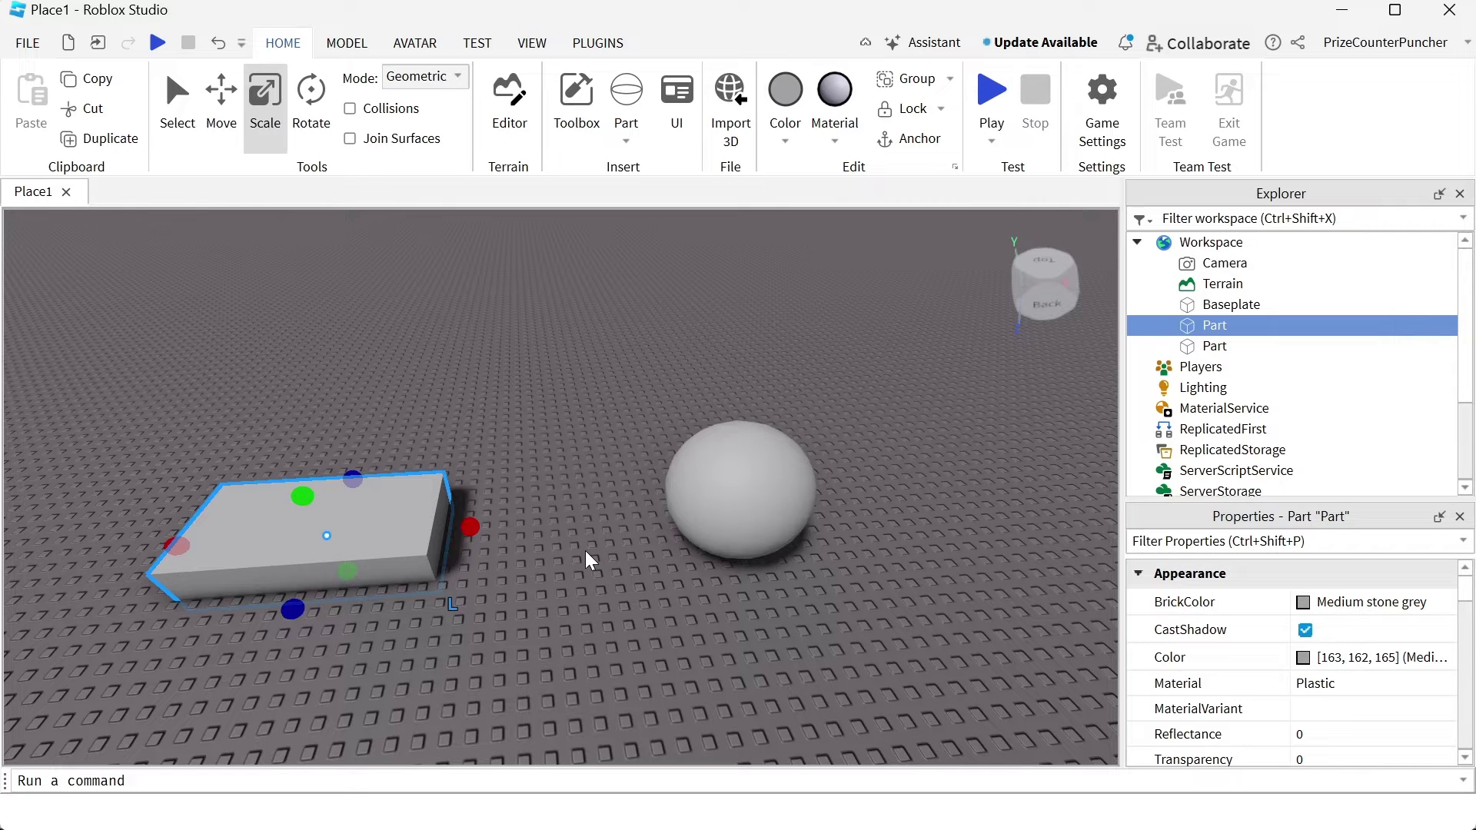
click(588, 561)
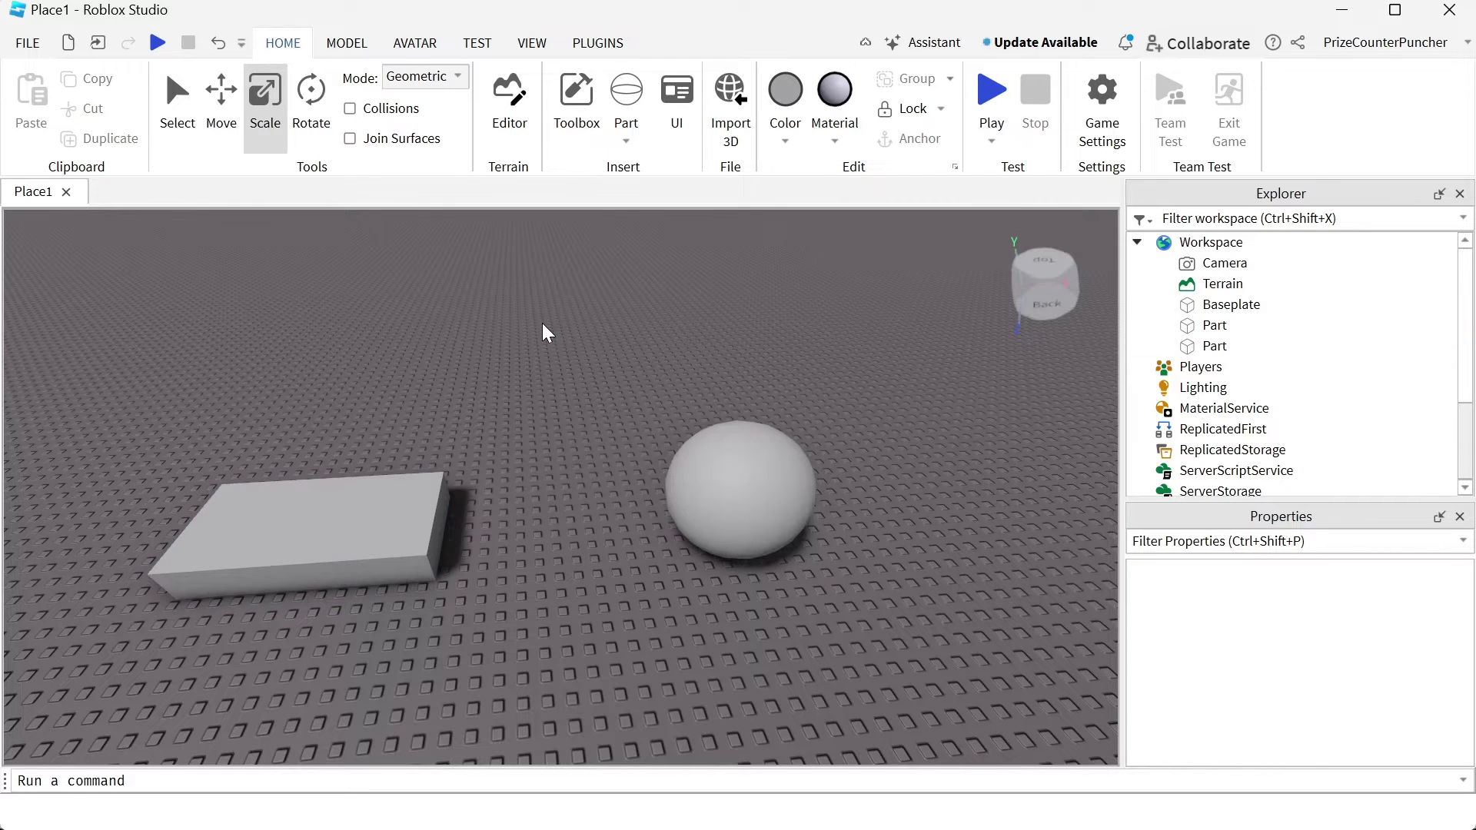
- Search the Toolbox plugins for 'part to terrain' and install the free Part to Terrain plugin
click(584, 123)
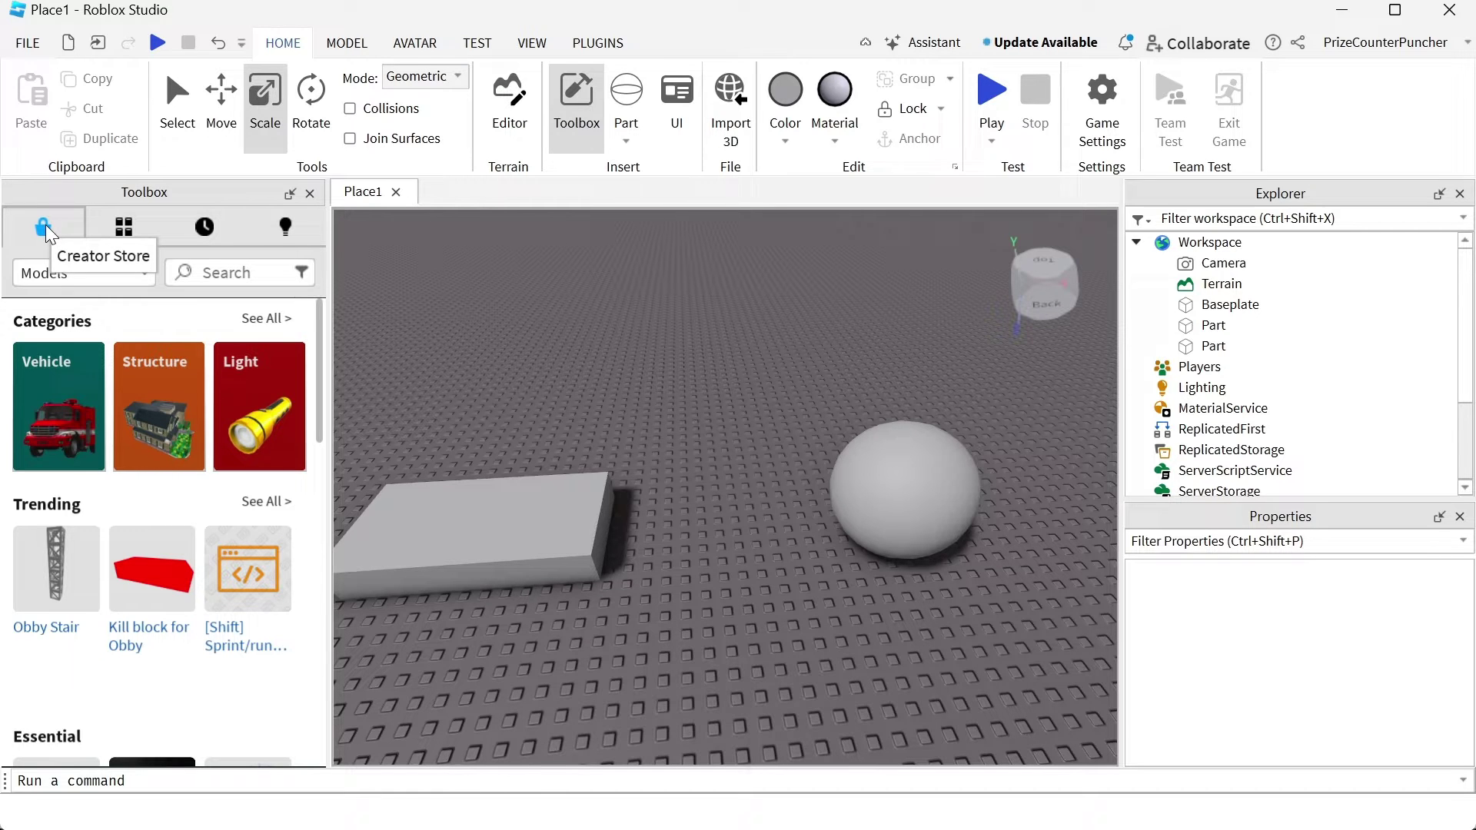
click(98, 275)
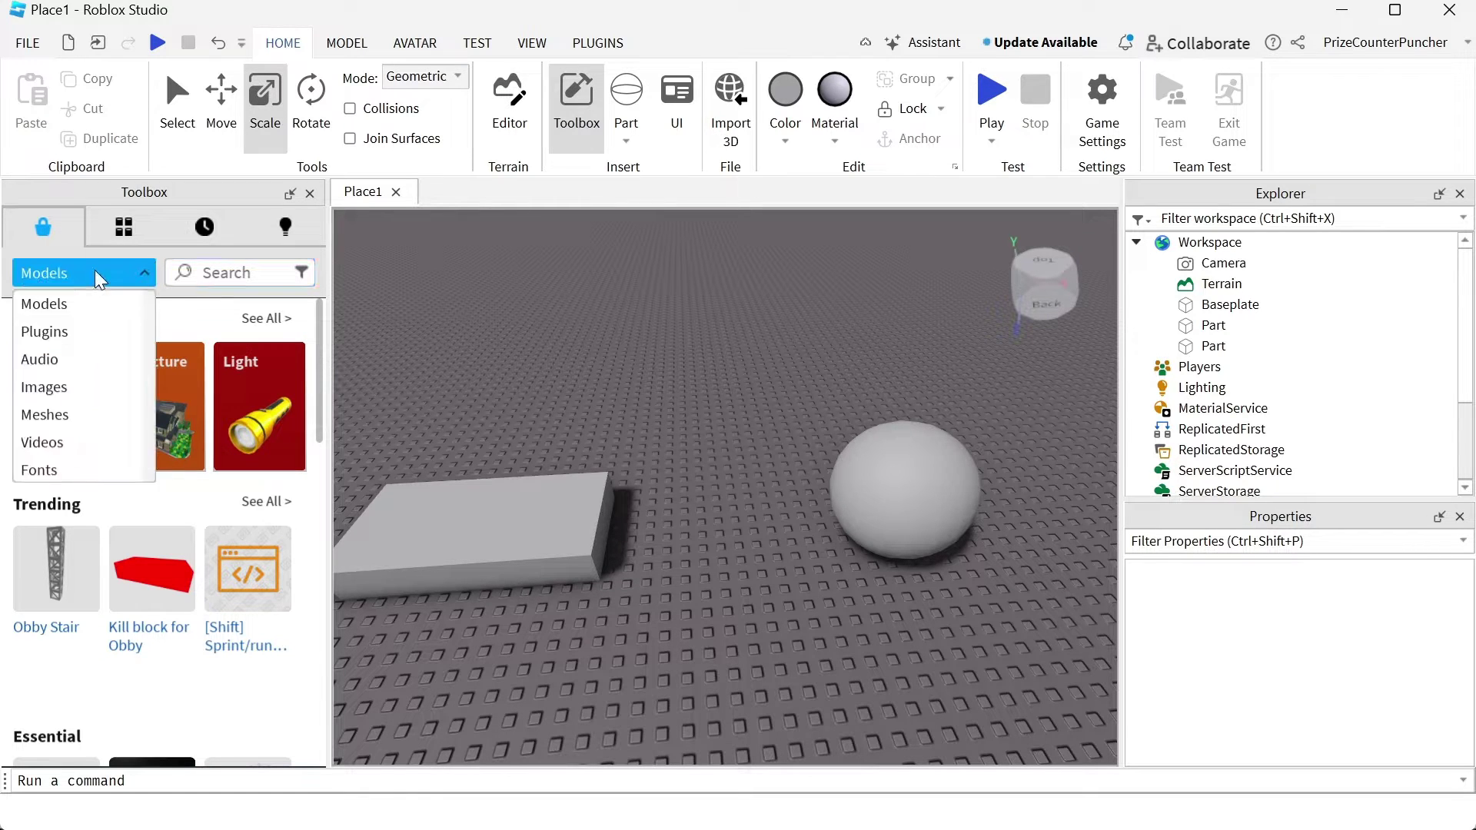
click(67, 332)
click(231, 272)
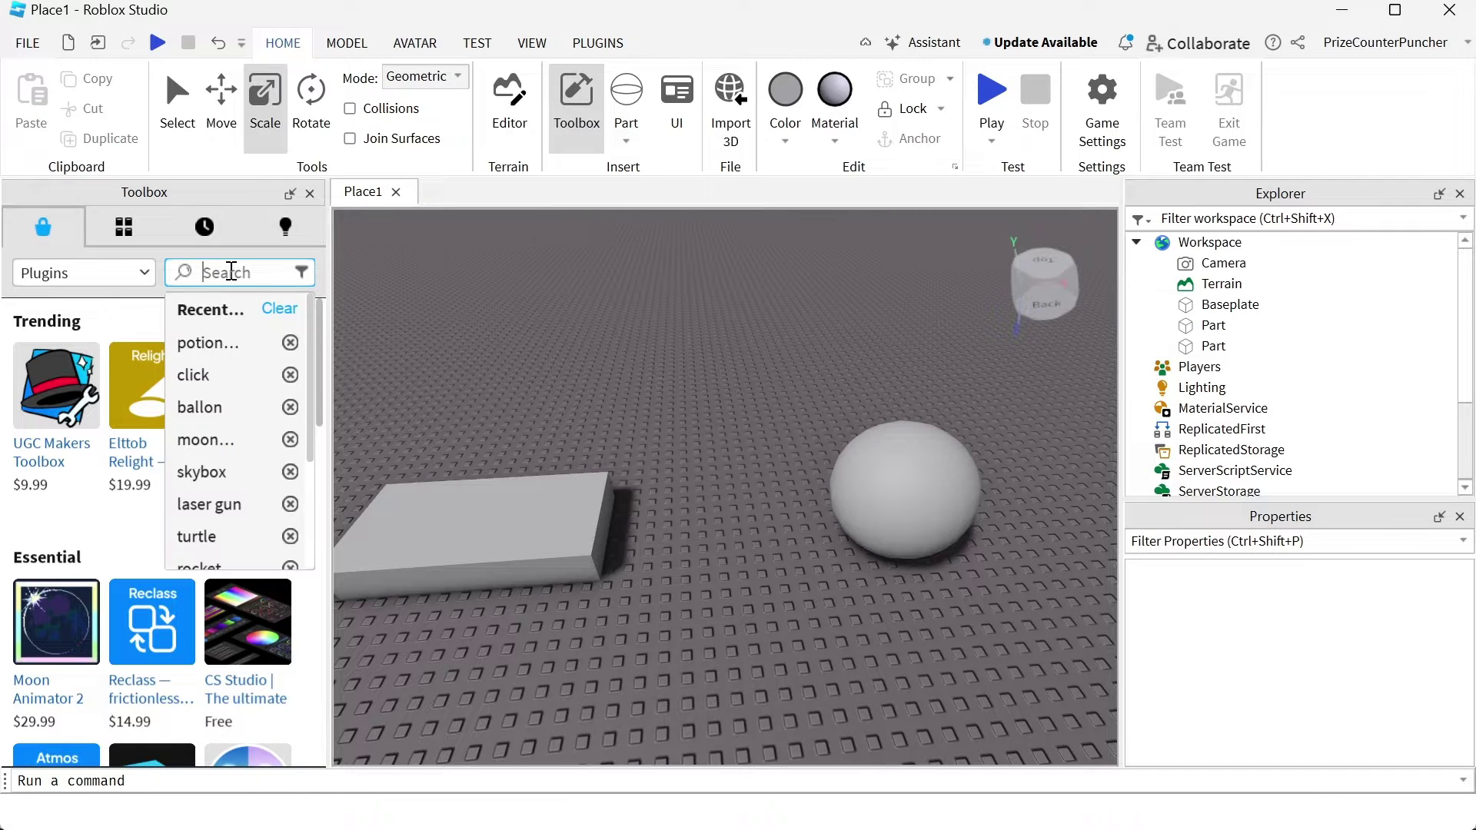
text(part)
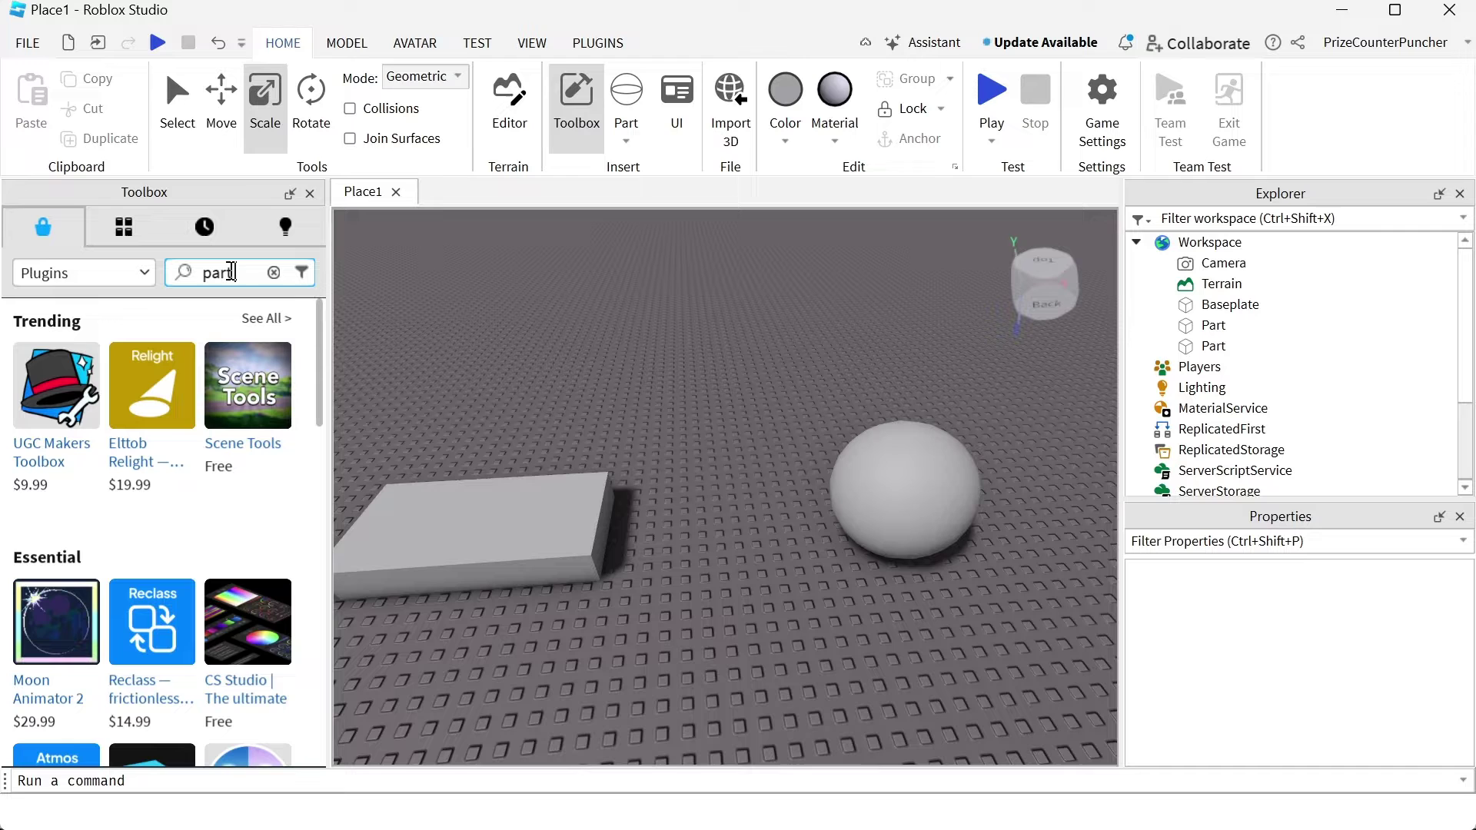
text( to terra)
text(in)
key(Return)
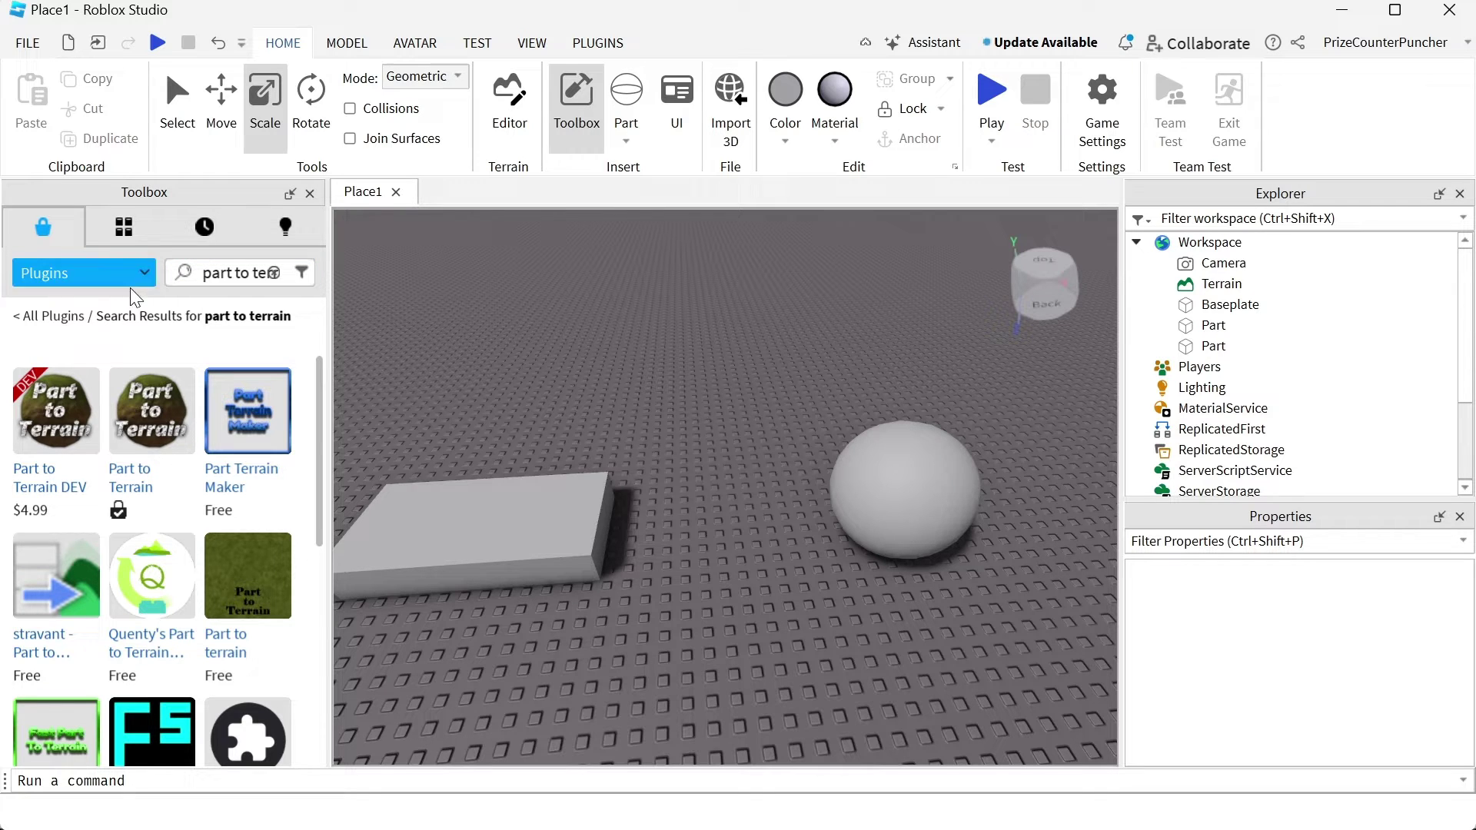
mouse_move(151, 409)
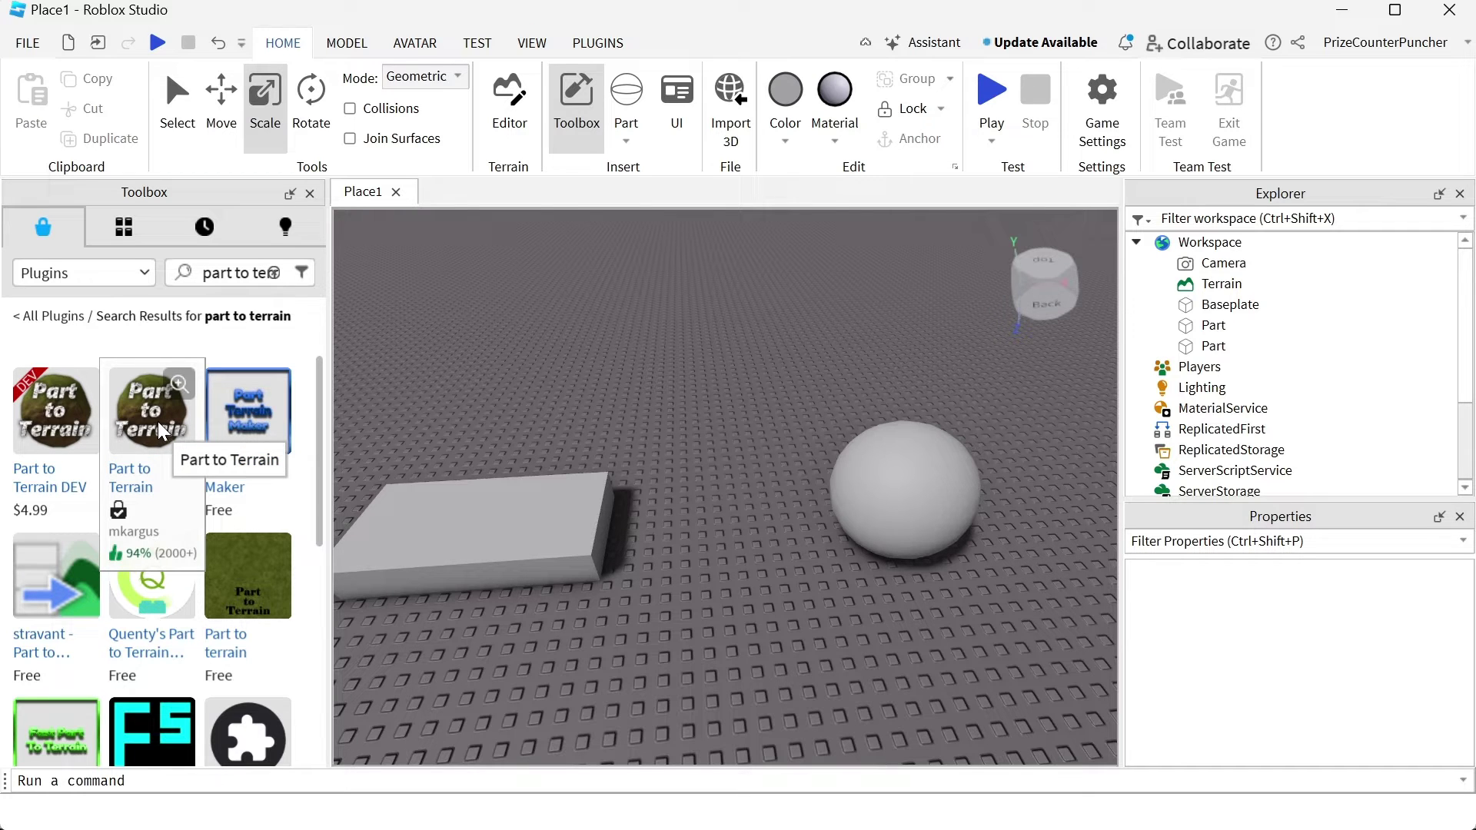
click(163, 431)
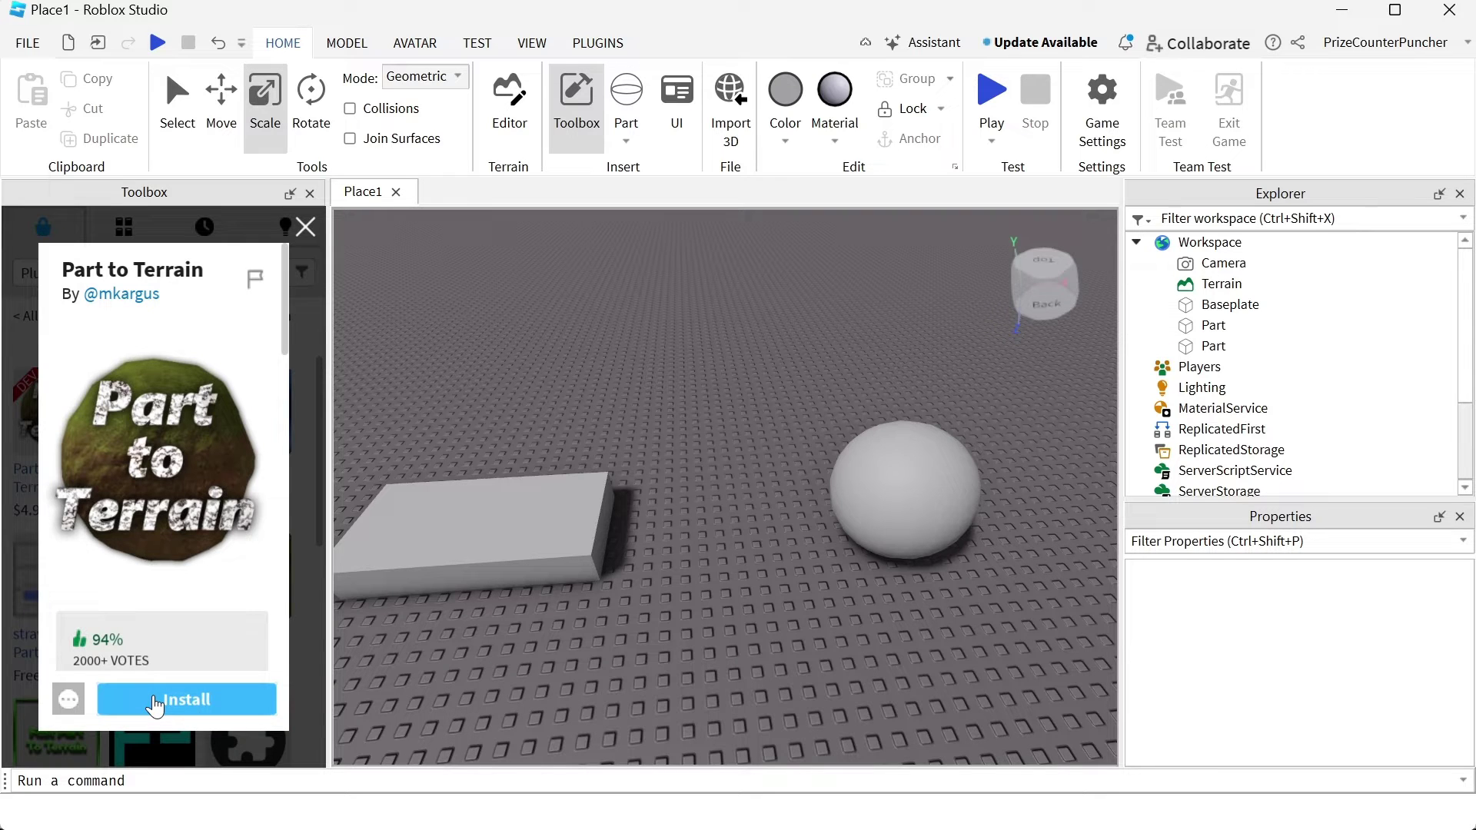
click(156, 703)
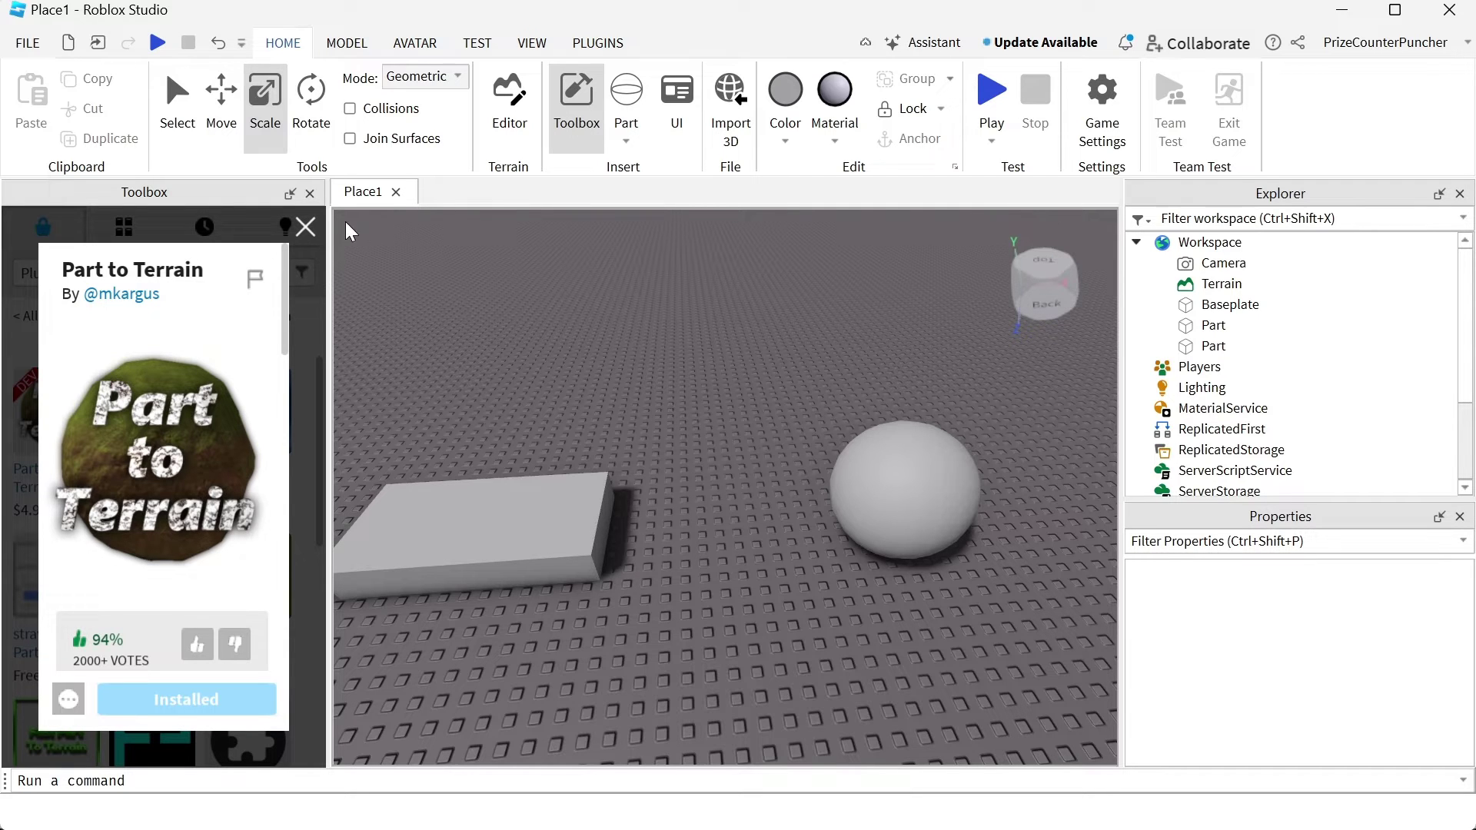
- Launch Part to Terrain from the Plugins tab, move its window aside, and select Cobblestone
click(310, 194)
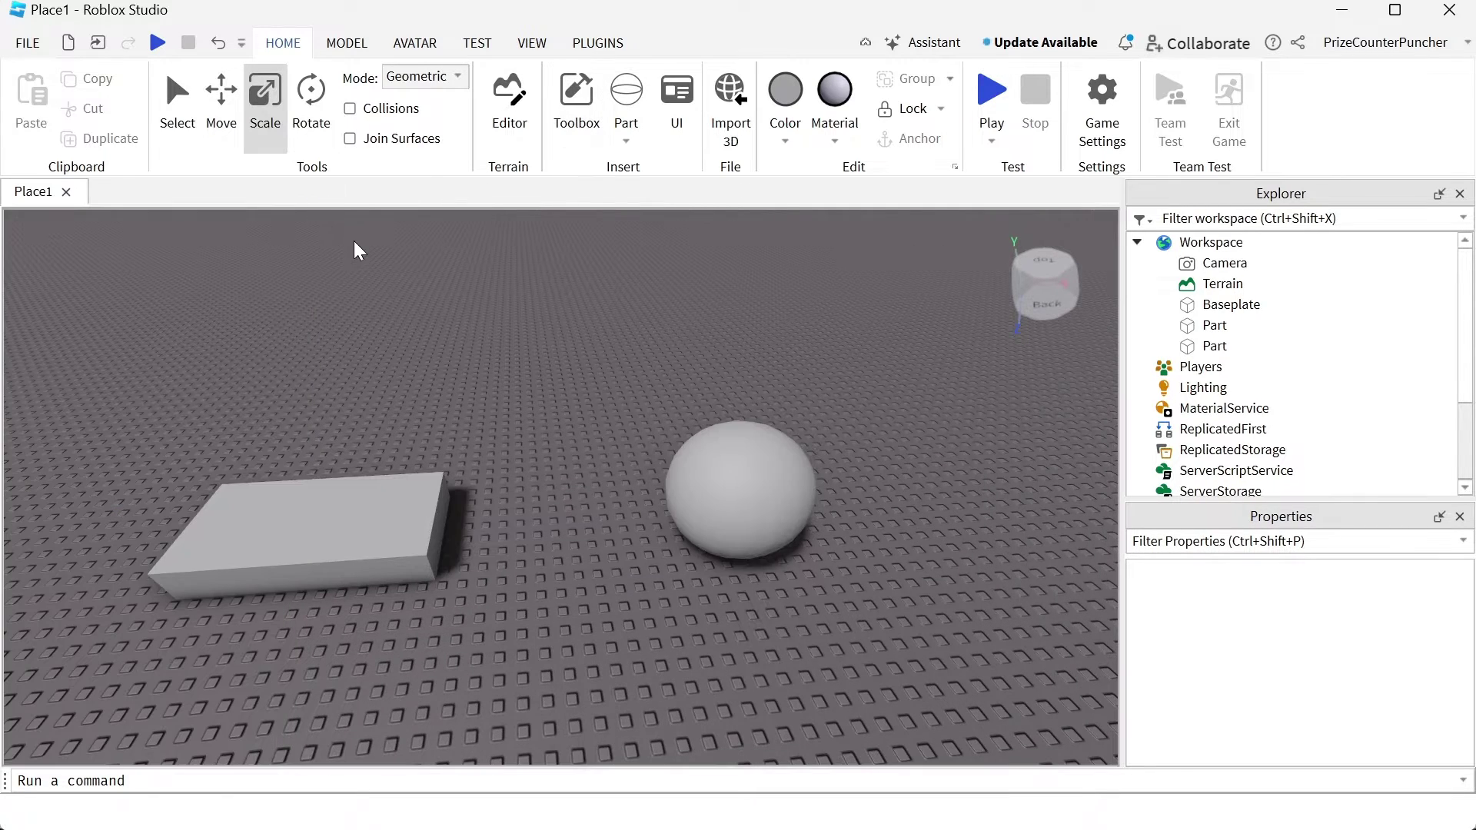
click(605, 48)
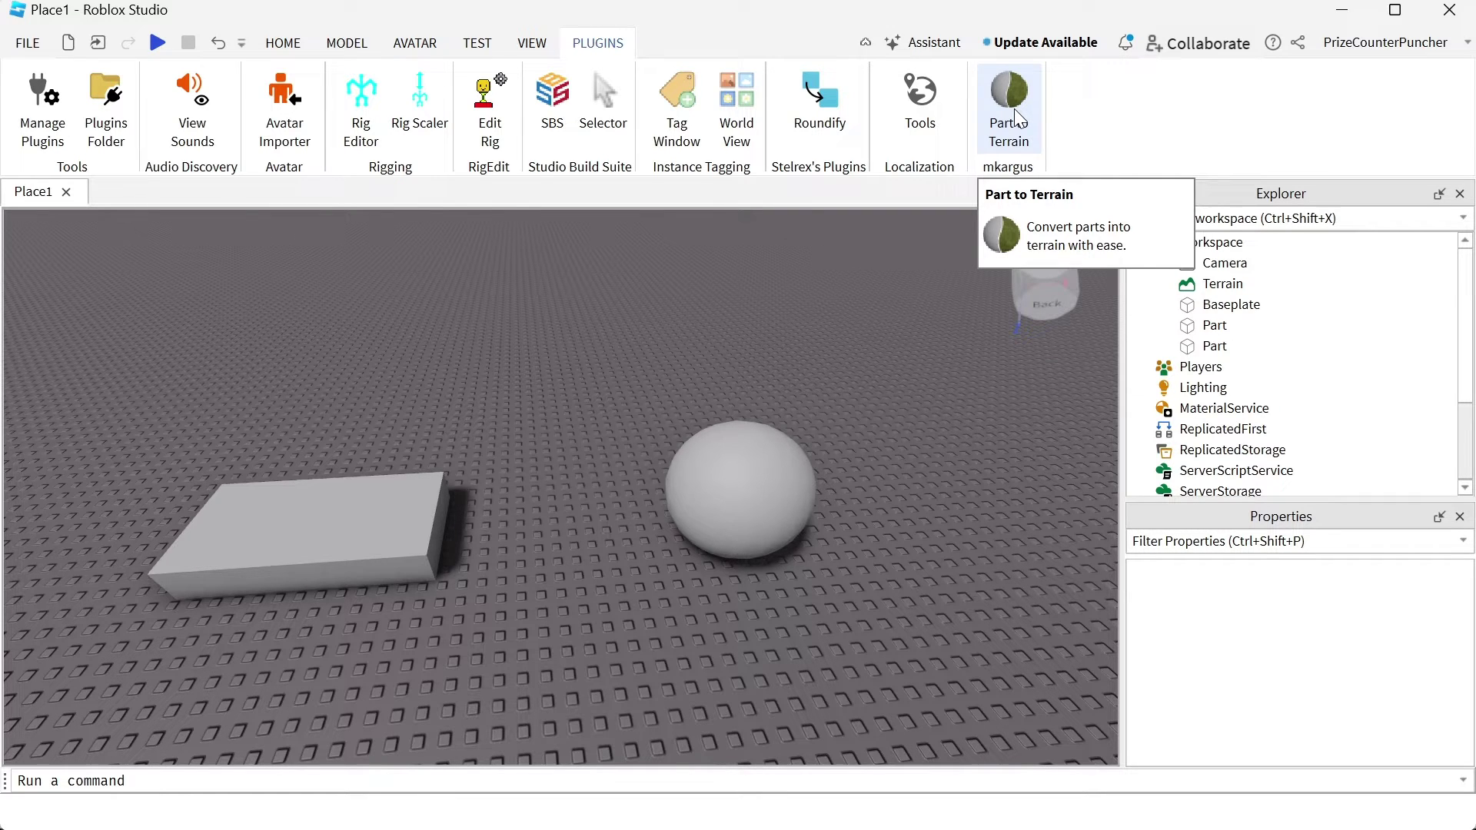
click(1019, 120)
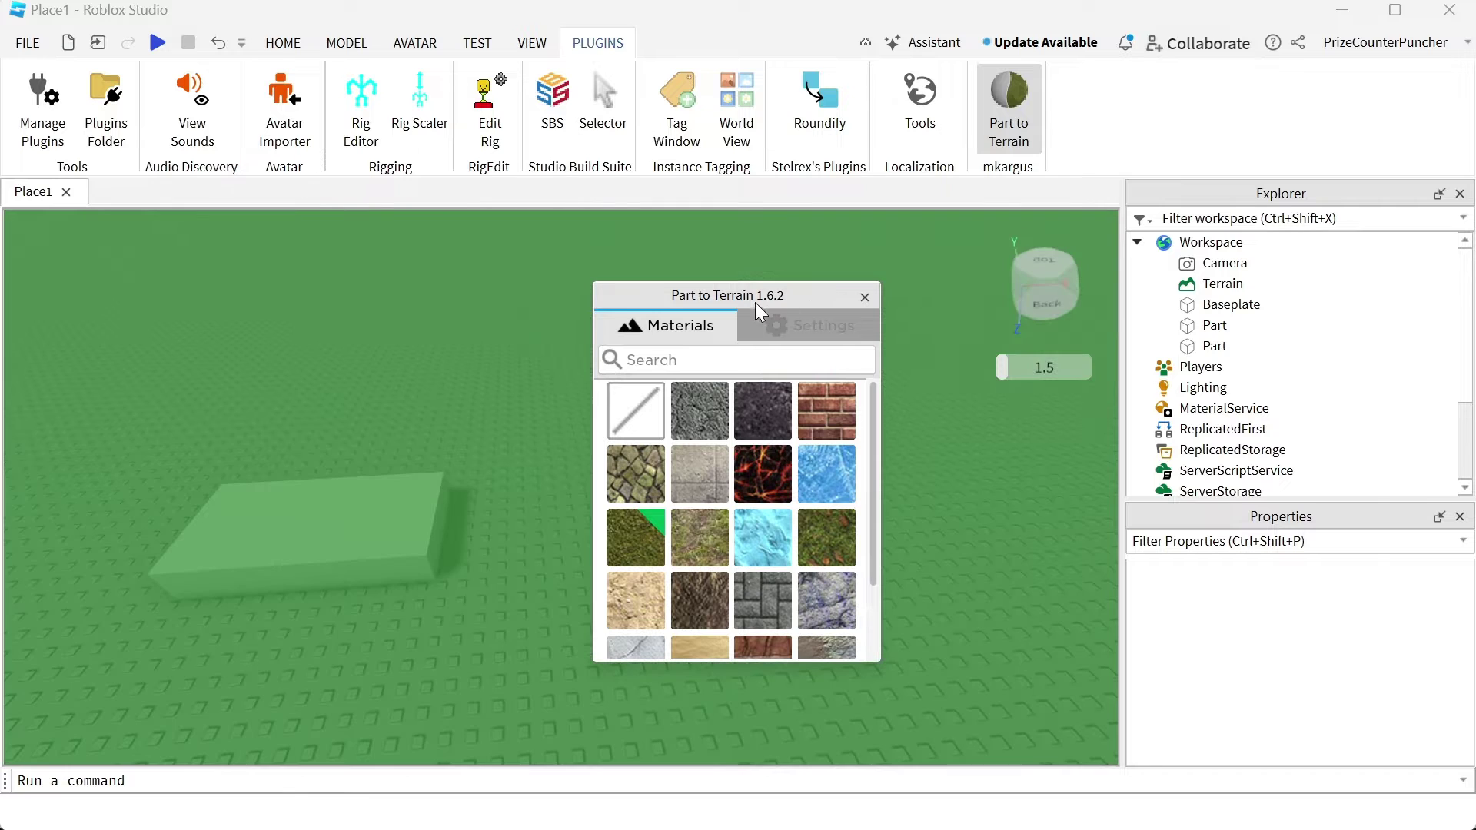
mouse_move(749, 302)
mouse_down()
mouse_move(1106, 353)
mouse_move(492, 360)
mouse_move(129, 220)
mouse_up()
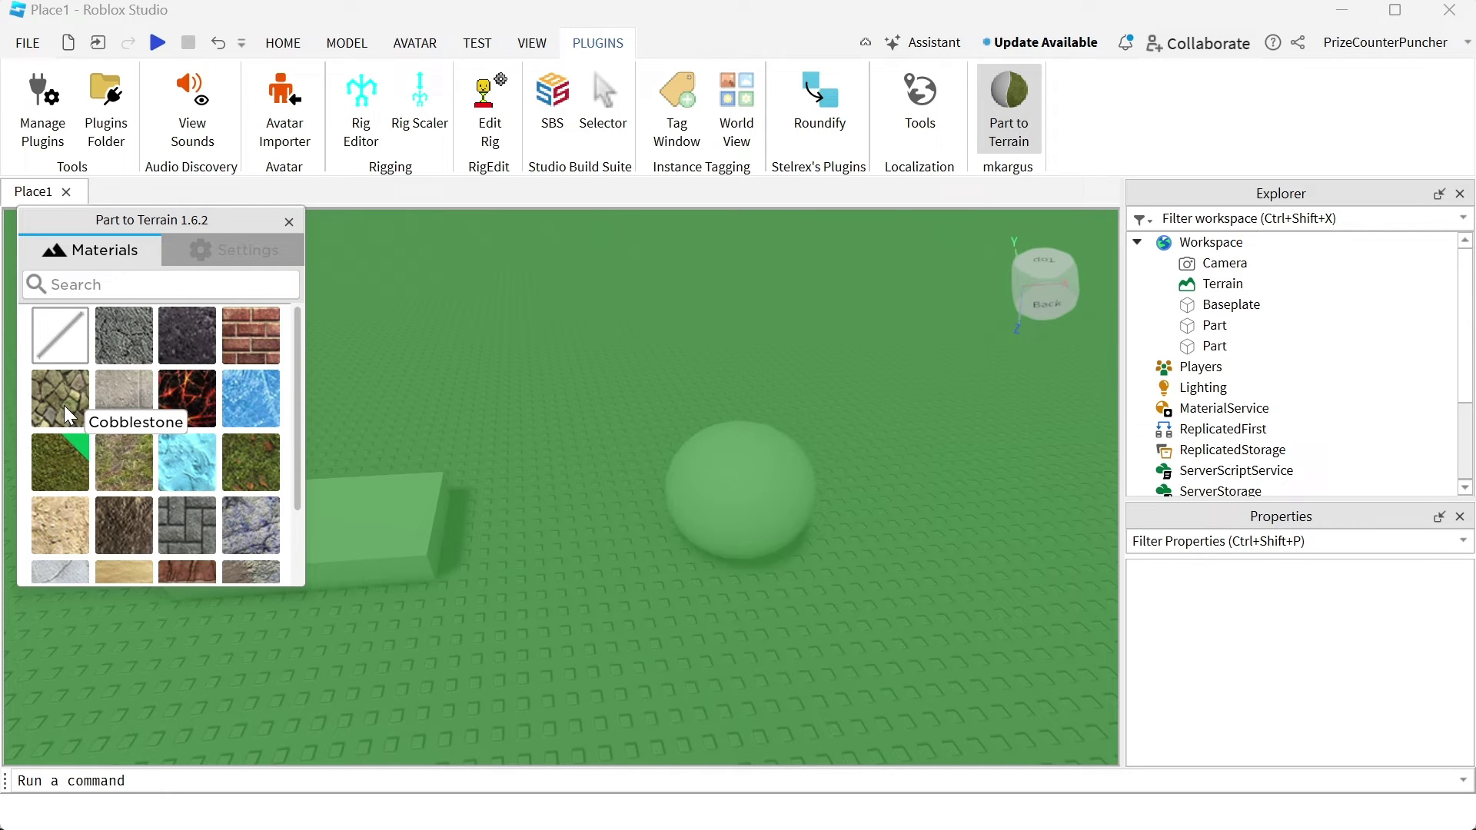
click(66, 414)
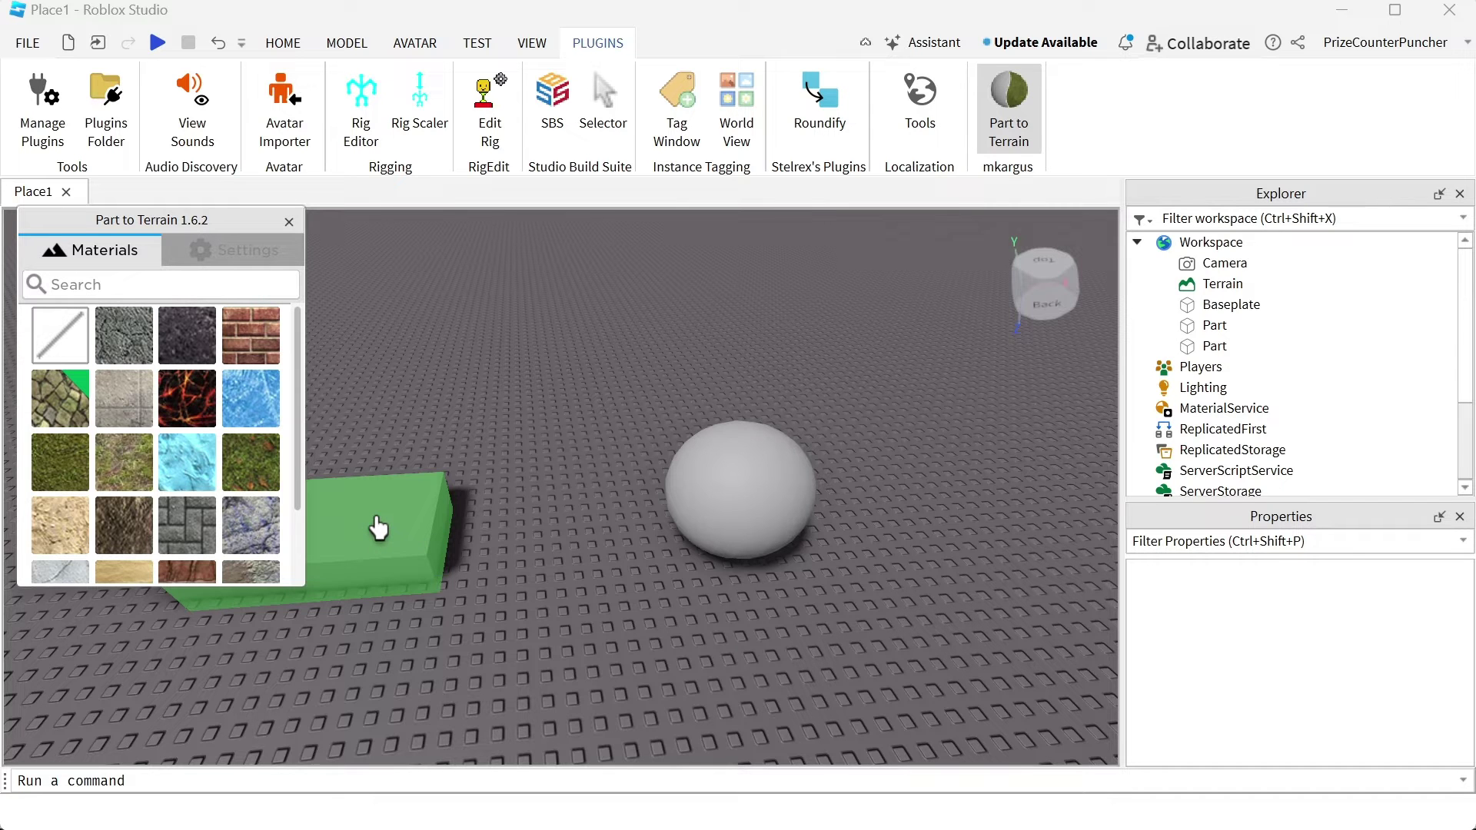
- Convert the slab into Cobblestone terrain and the sphere into Brick terrain
click(378, 527)
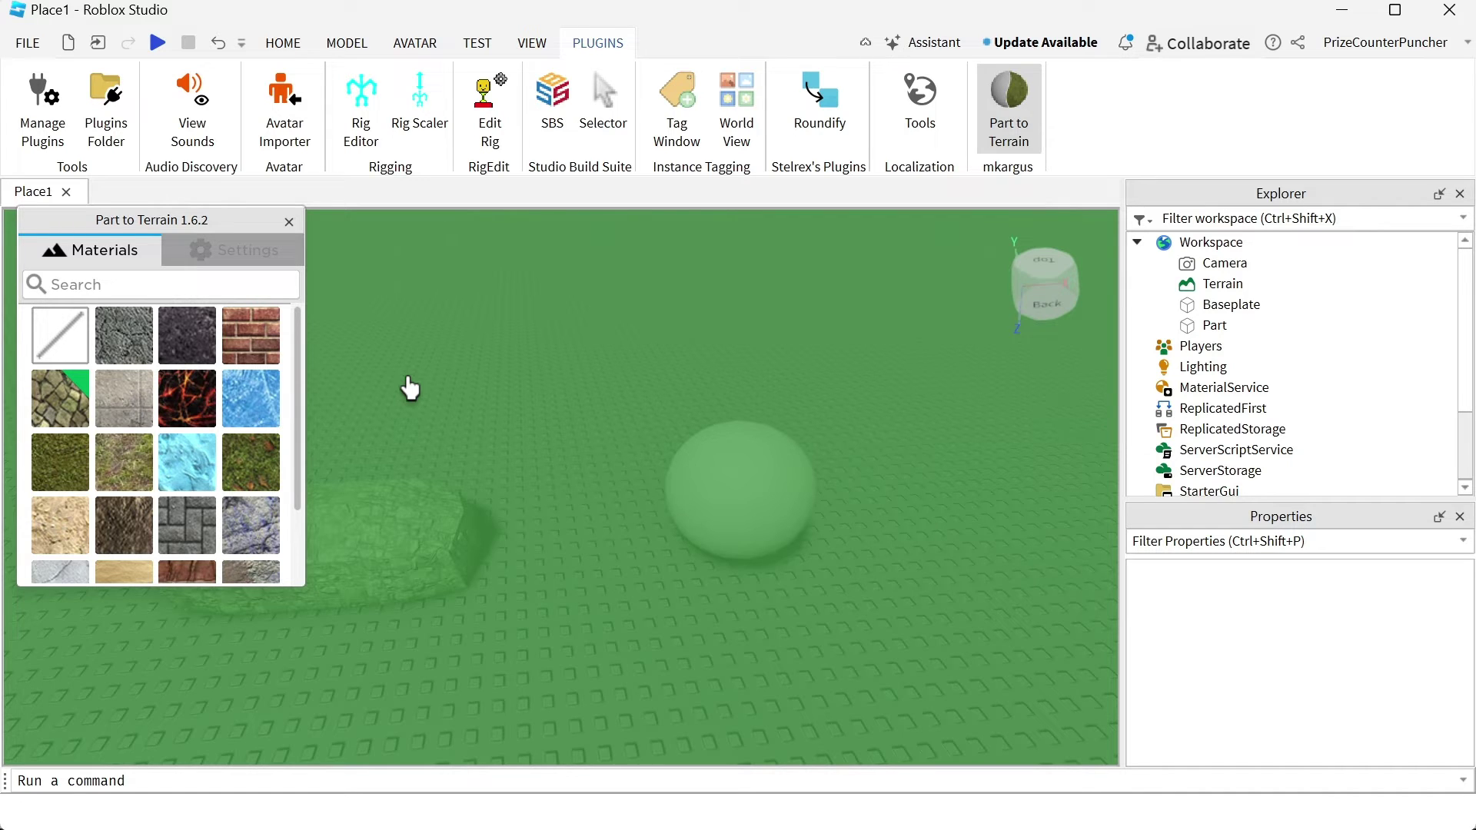
click(258, 348)
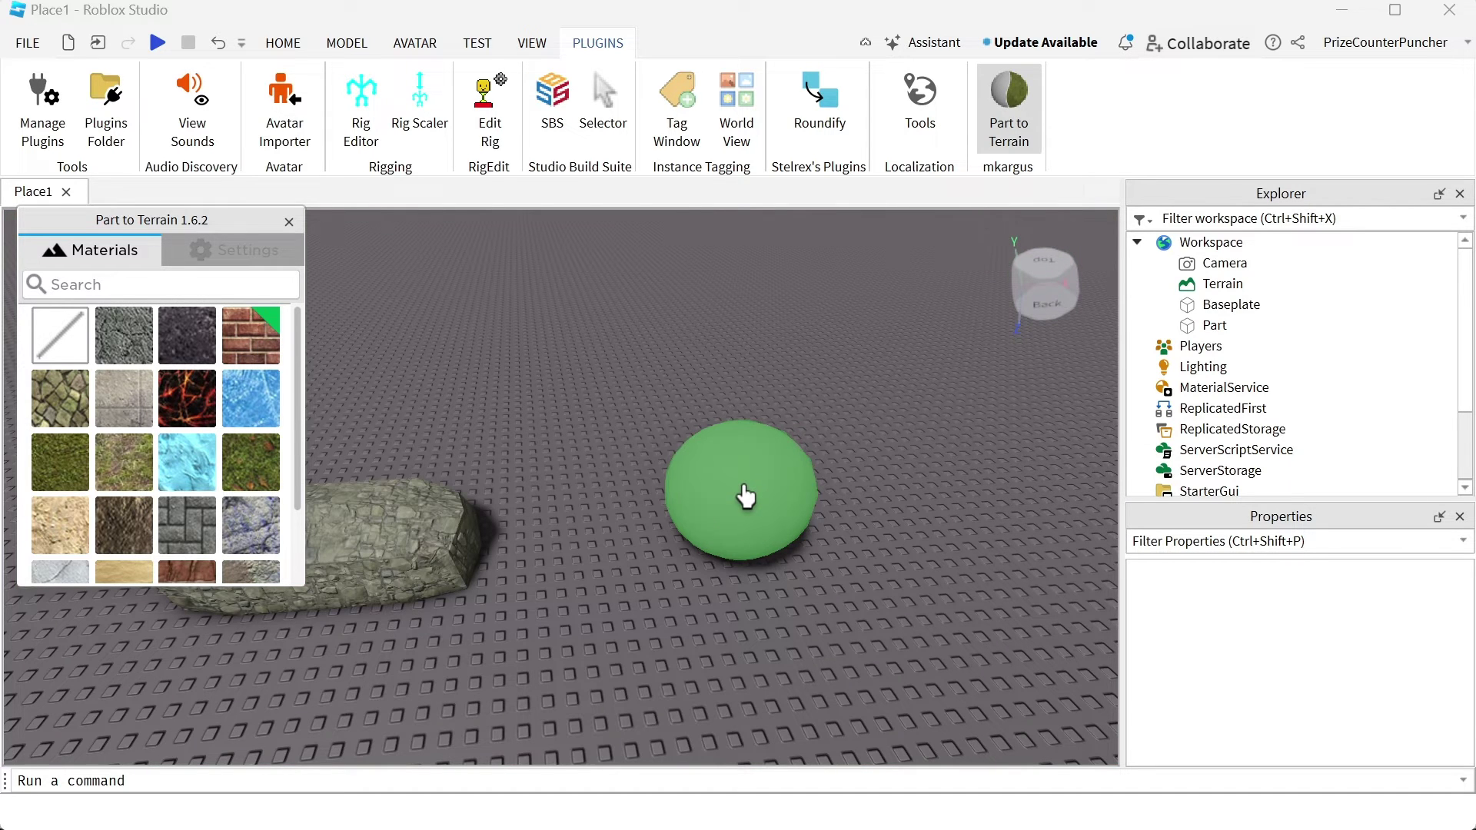
click(744, 496)
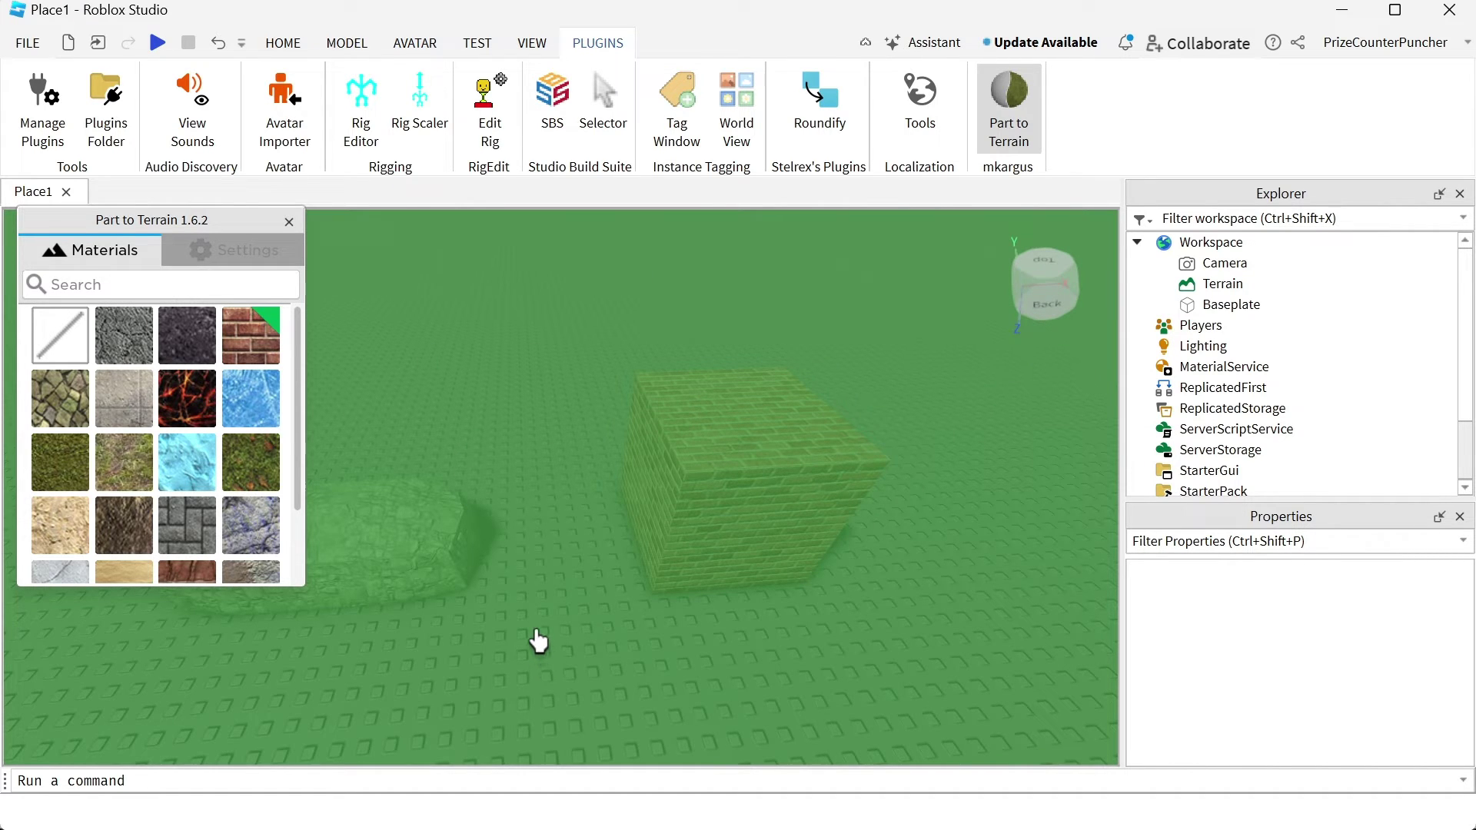
scroll(586, 586, down, 3)
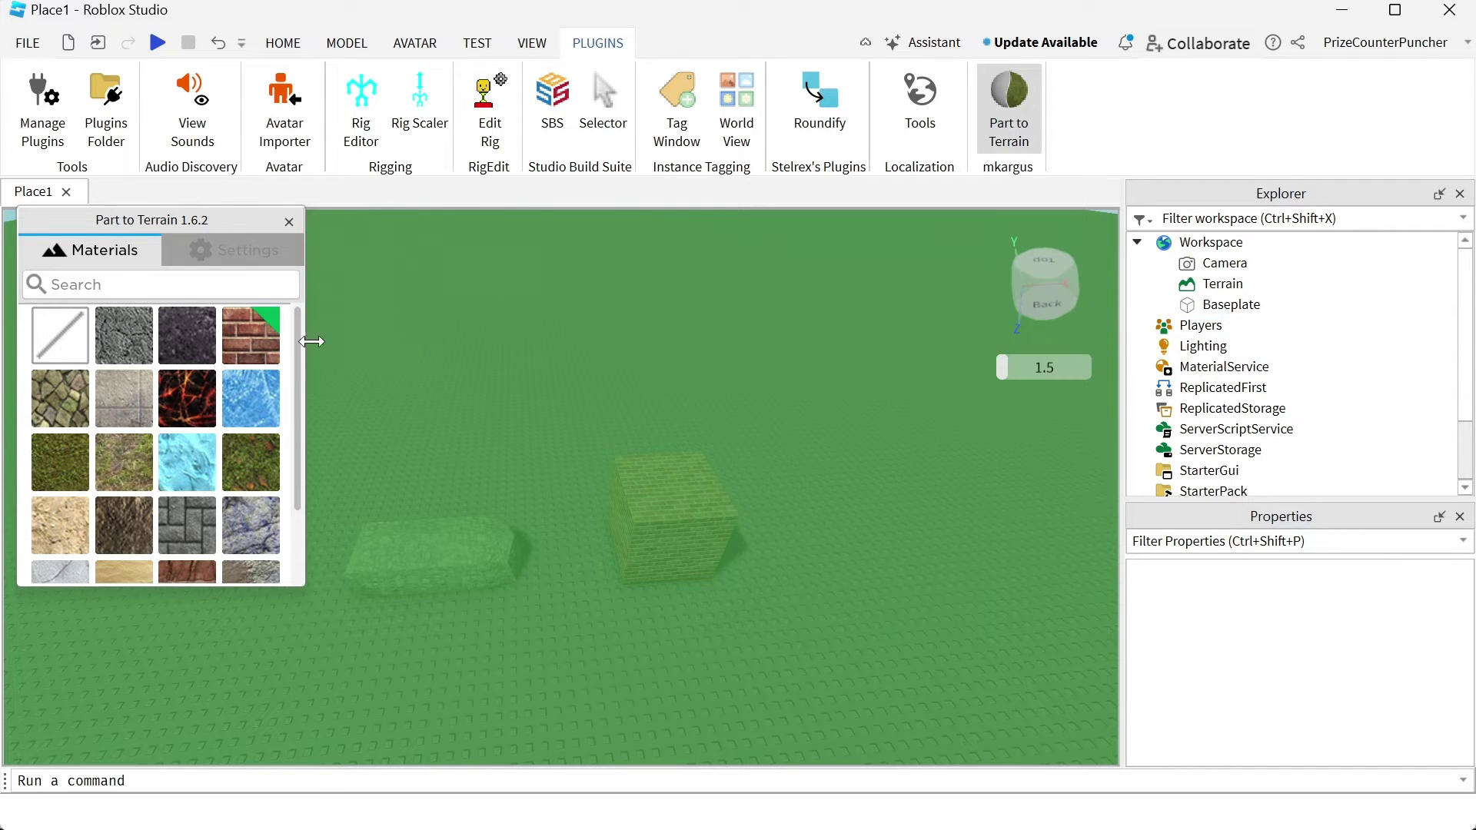
- Convert the Baseplate into Leafy Grass terrain and close the Part to Terrain window
click(254, 469)
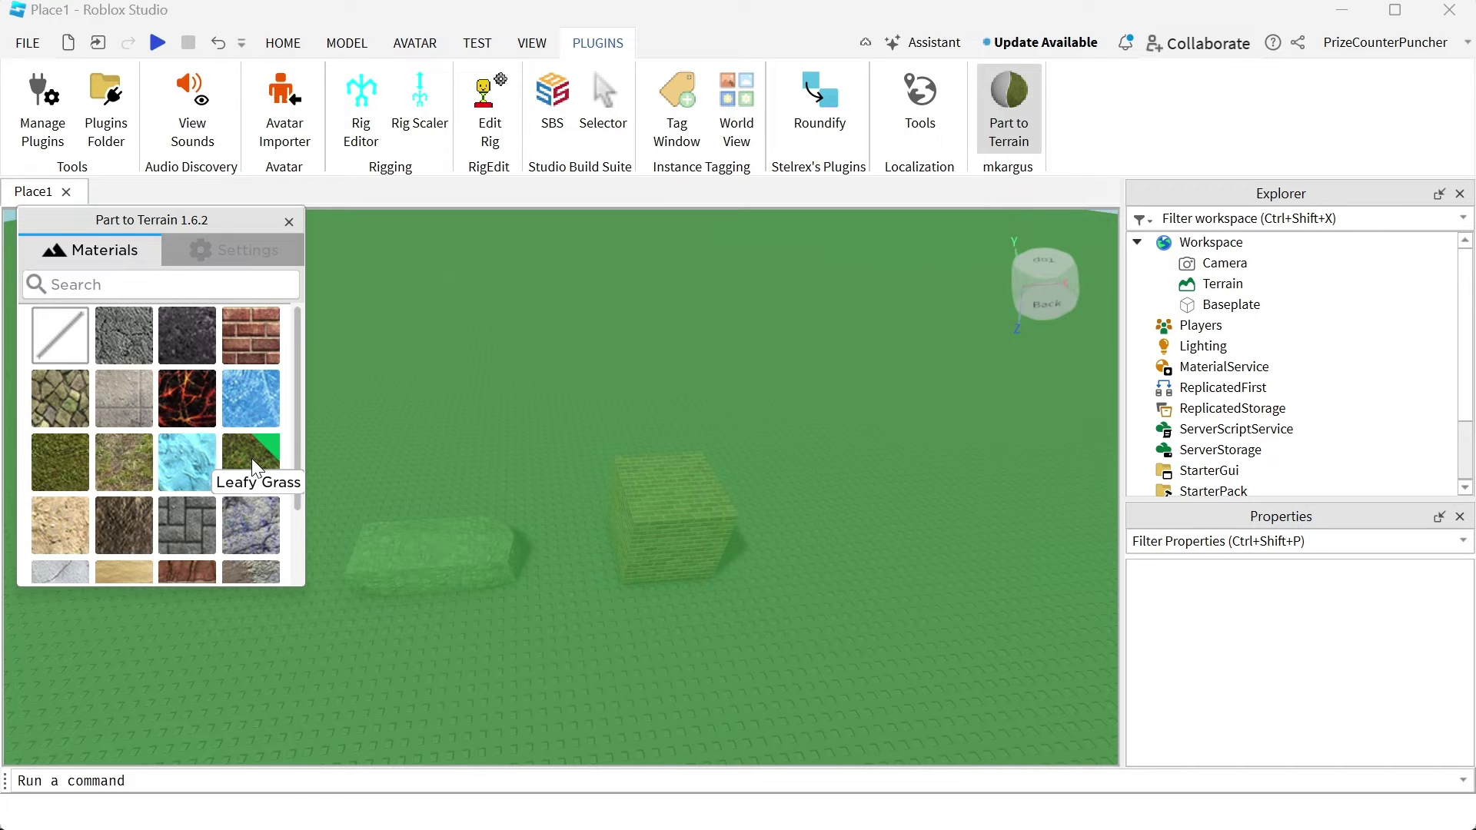
click(1247, 306)
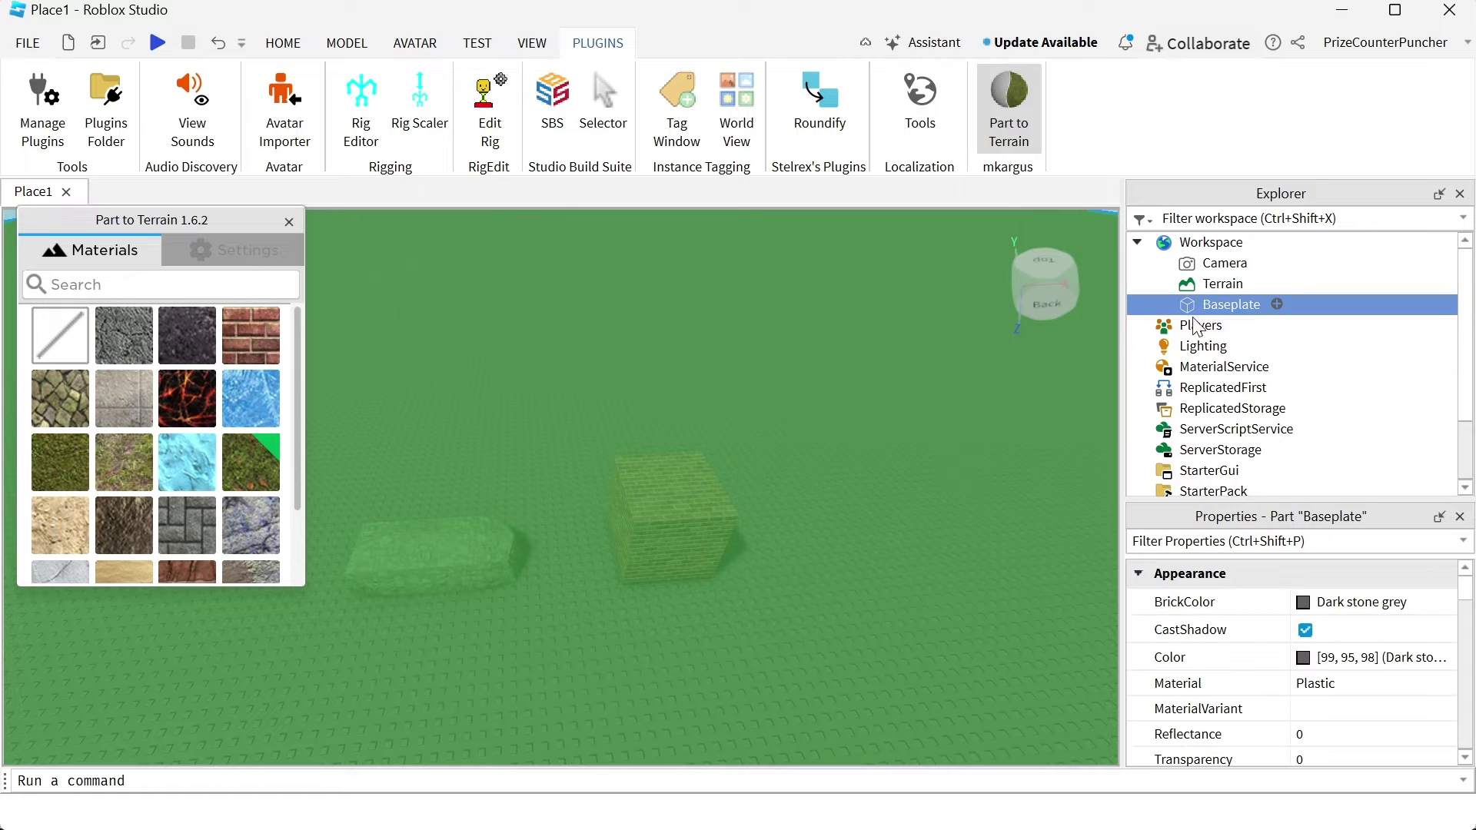
click(848, 563)
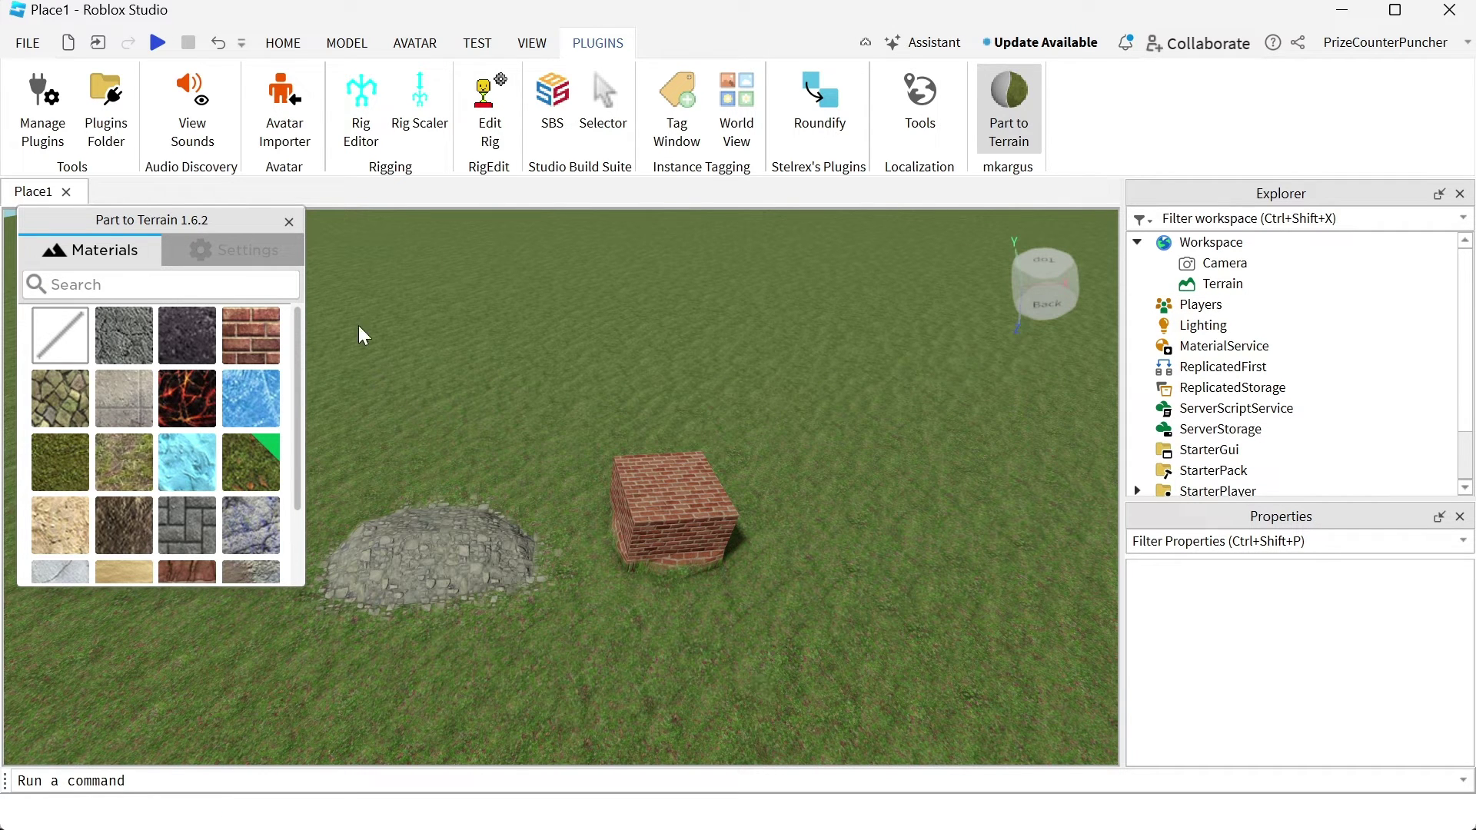
click(289, 222)
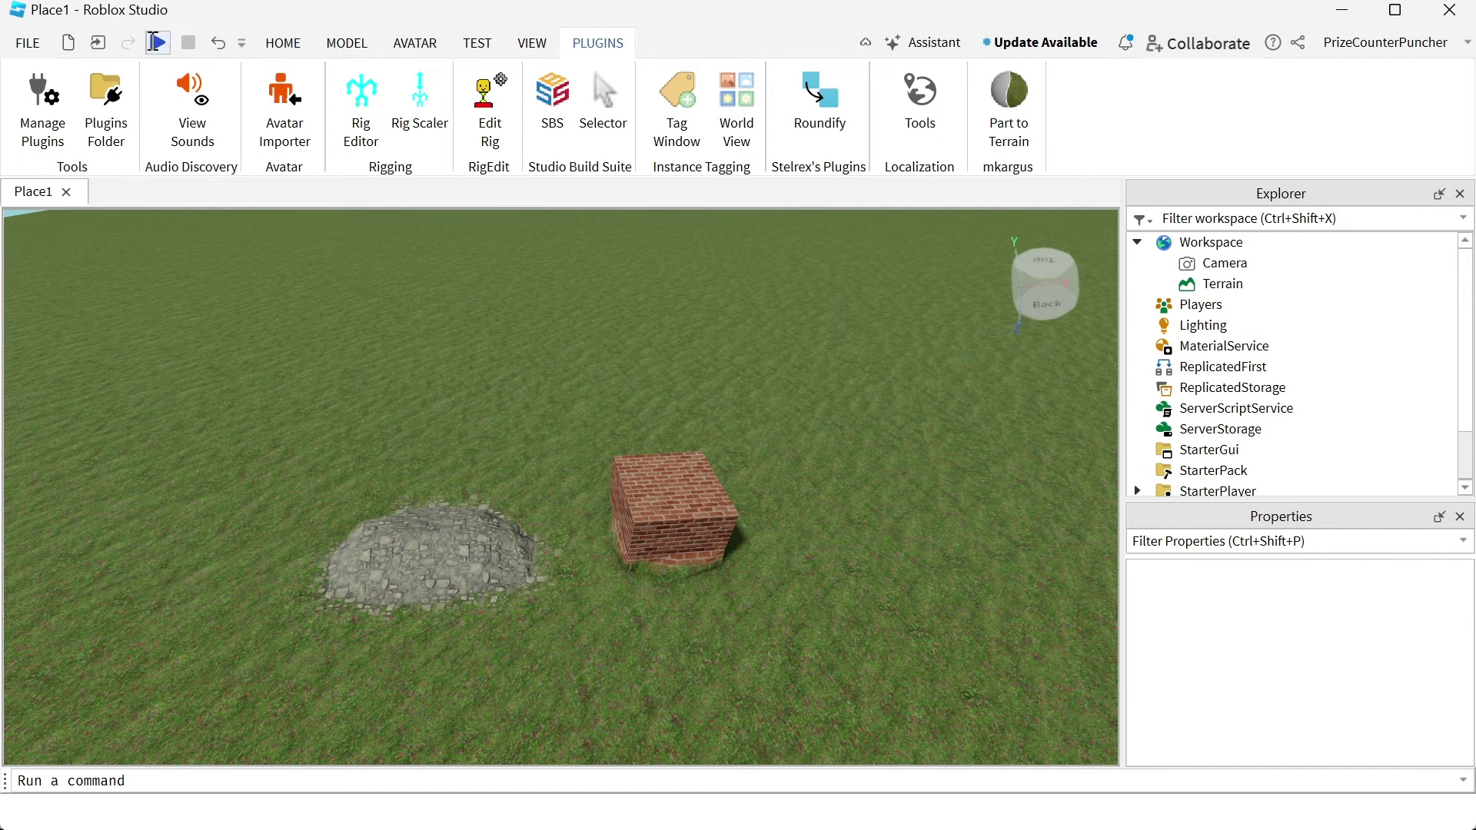
- Start a playtest and bring the camera in on the avatar standing on the new terrain
click(157, 43)
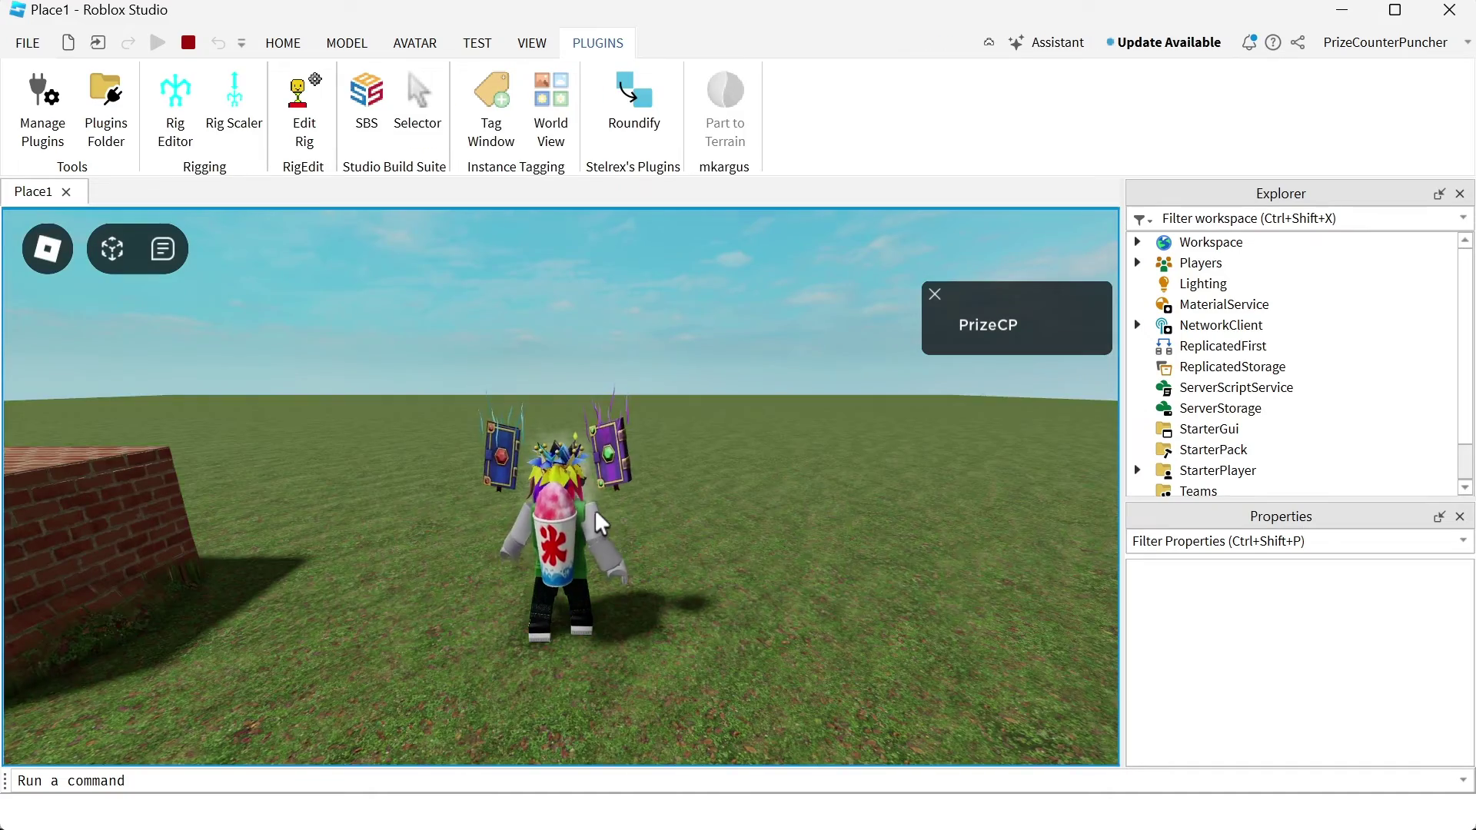
right_drag(598, 523, 598, 522)
scroll(598, 522, up, 2)
scroll(598, 522, up, 2)
scroll(597, 522, up, 2)
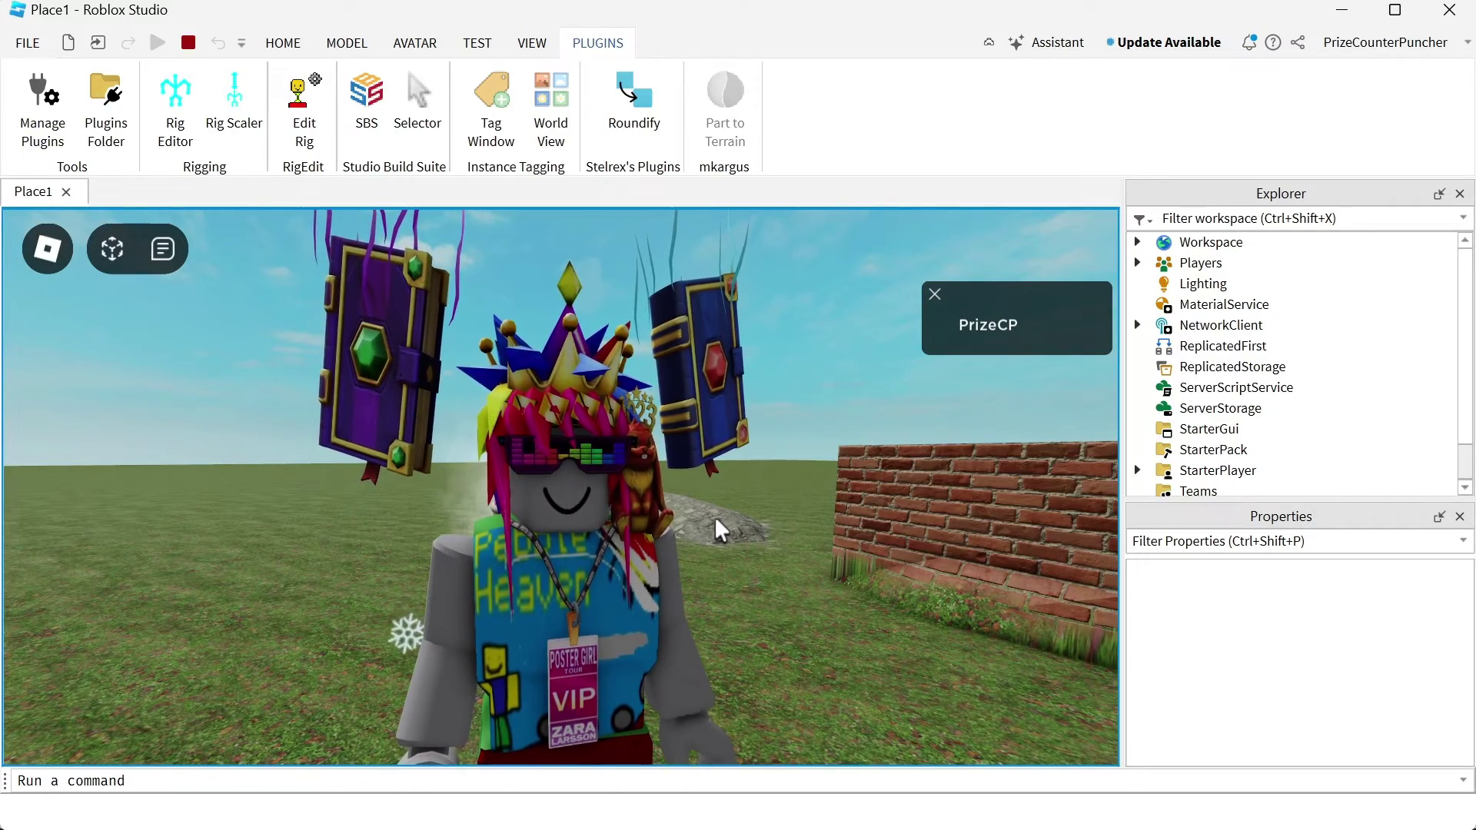